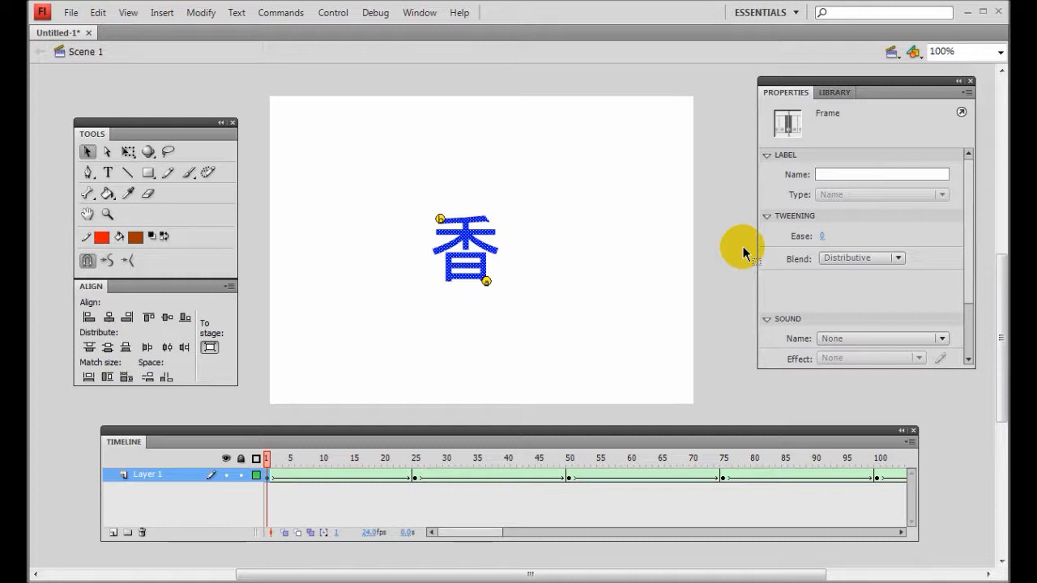
Play back the example shape tween on the timeline.
key("Return")
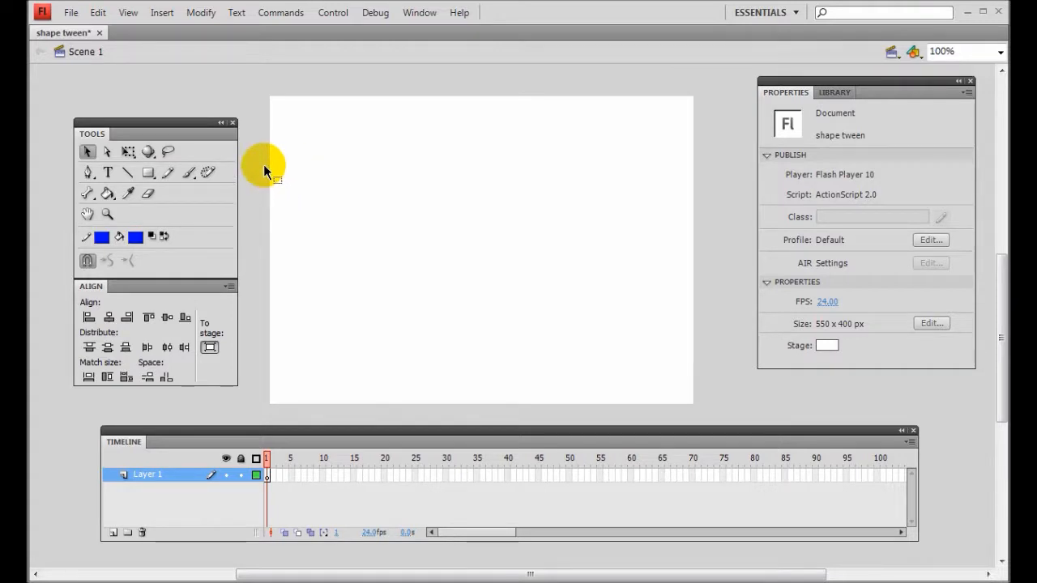
Draw a blue circle about 180 px in diameter on the left half of the stage with the Oval tool.
left_click(148, 173)
left_click(154, 180)
left_click(185, 189)
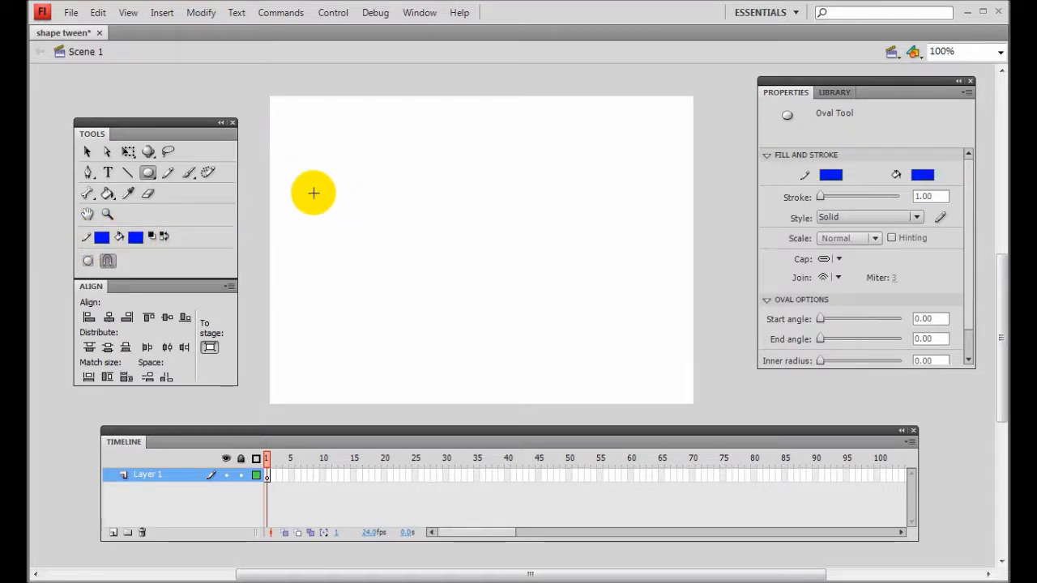
left_click_drag(312, 190, 429, 326)
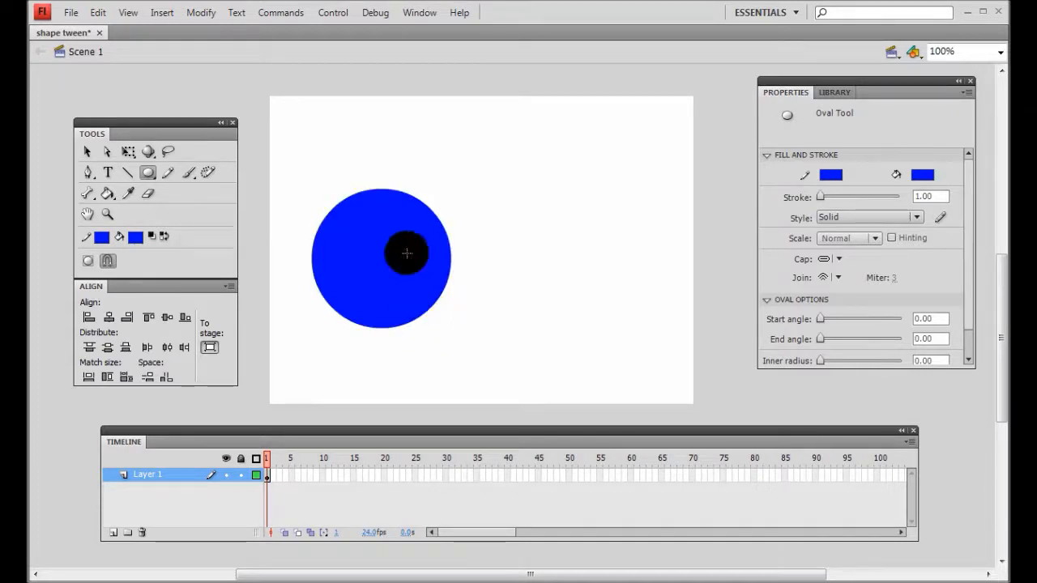
Select the whole circle, fill and outline, and create a shape tween on it.
left_click(87, 151)
left_click_drag(295, 171, 477, 354)
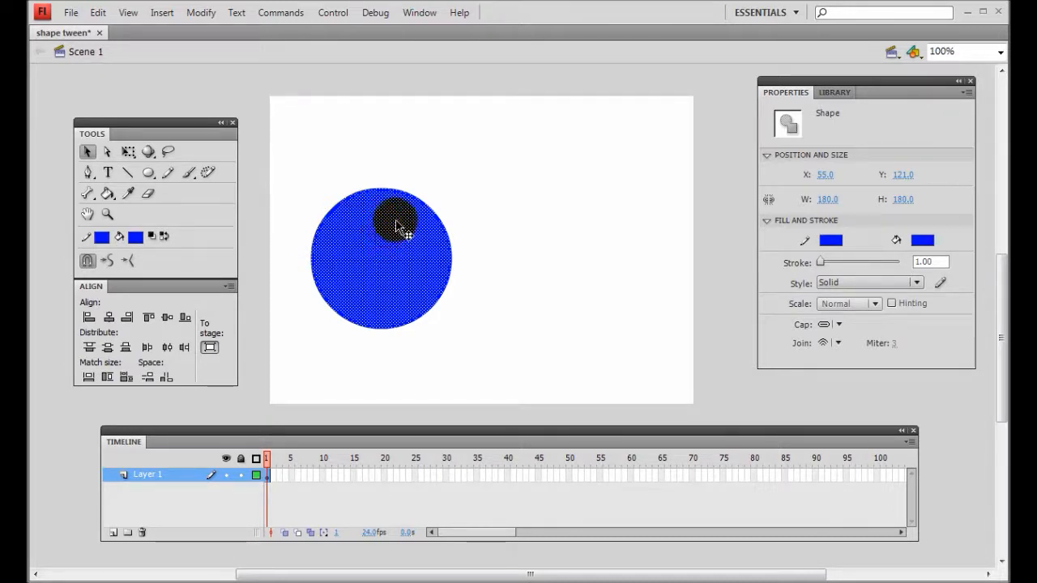
right_click(391, 222)
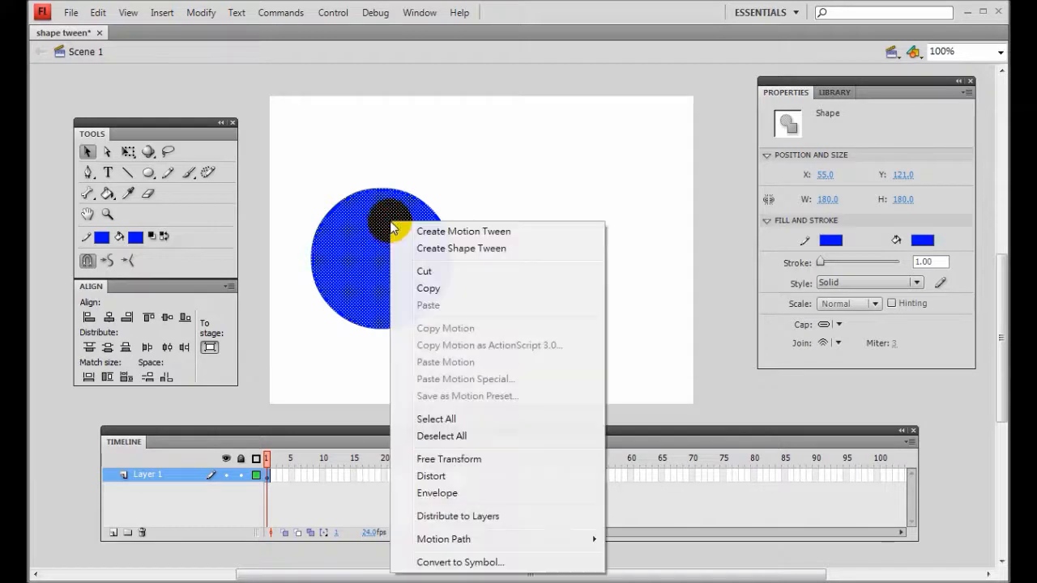
left_click(516, 250)
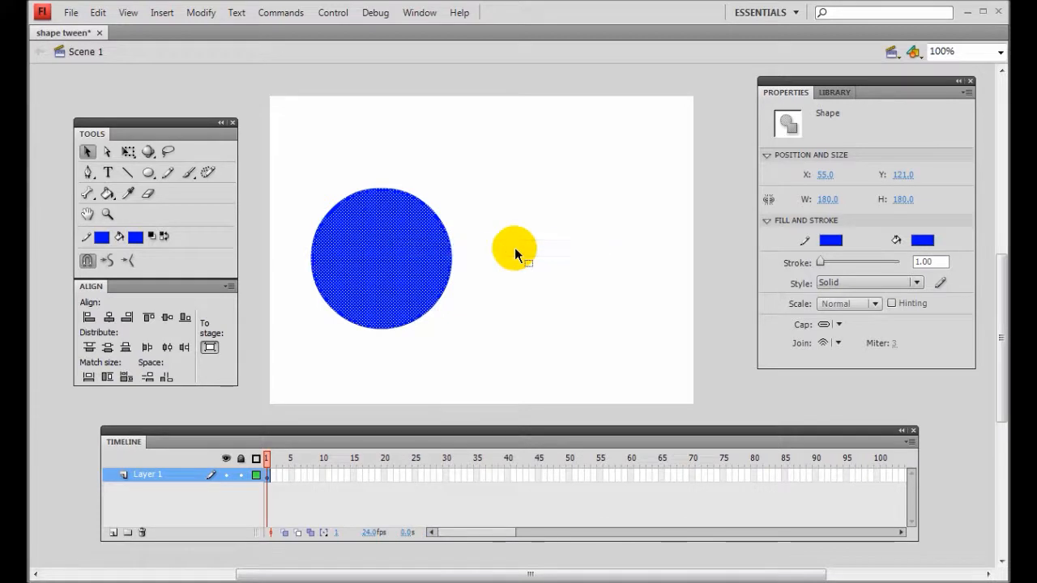
Insert a keyframe at frame 20 of Layer 1.
left_click(384, 477)
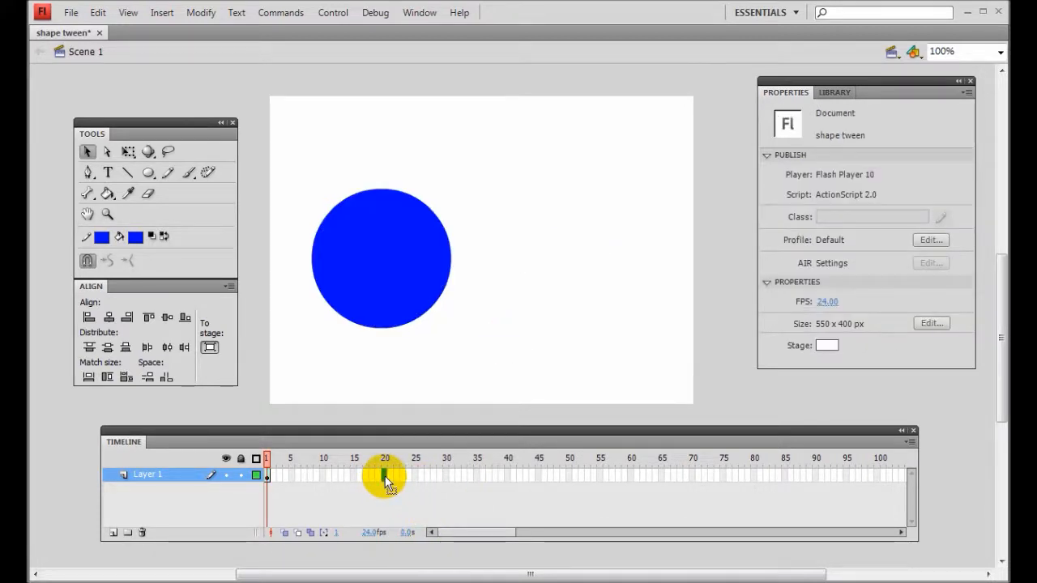
right_click(386, 478)
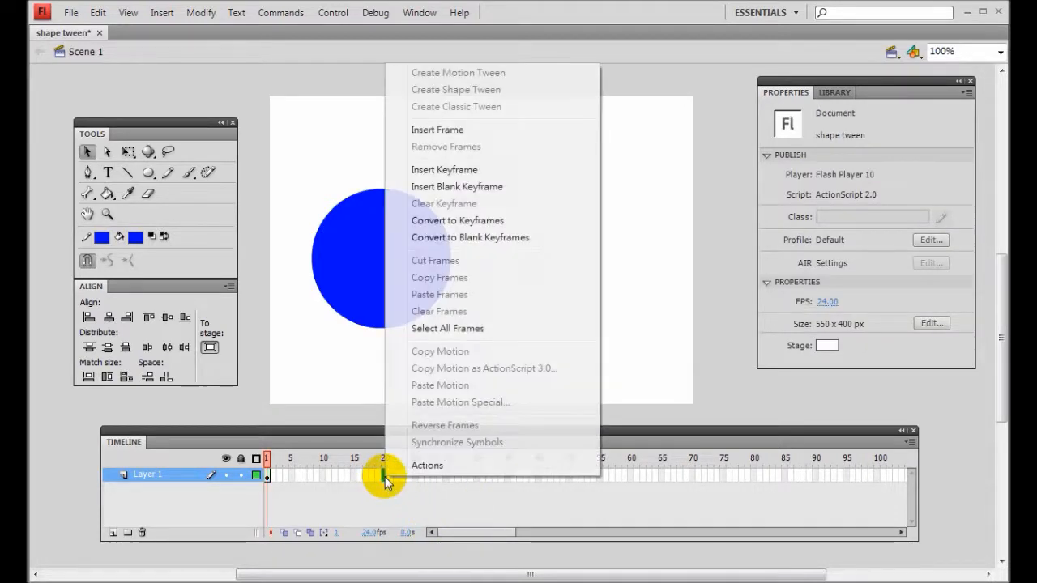
left_click(468, 171)
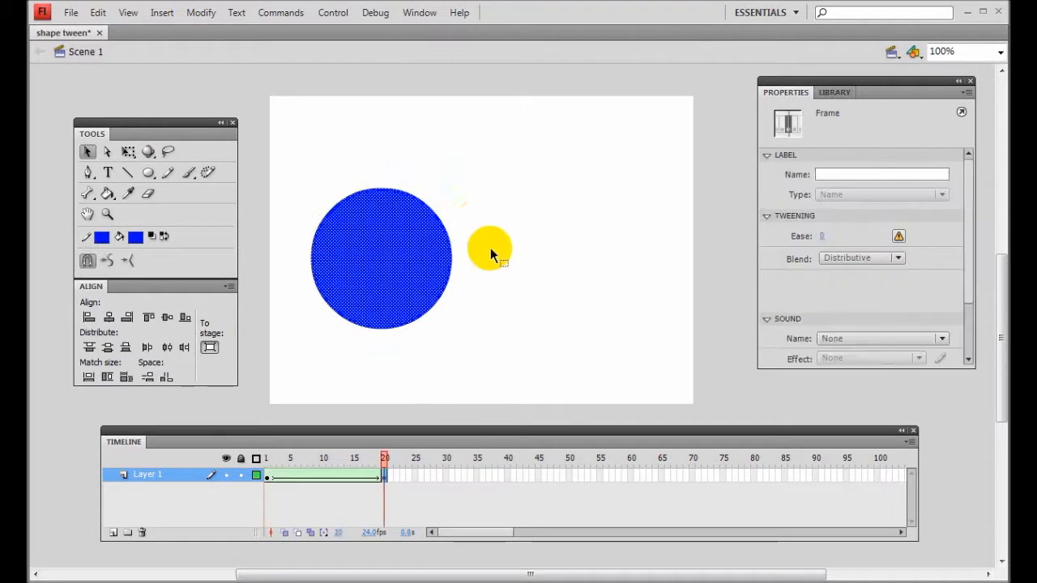
left_click_drag(491, 248, 478, 241)
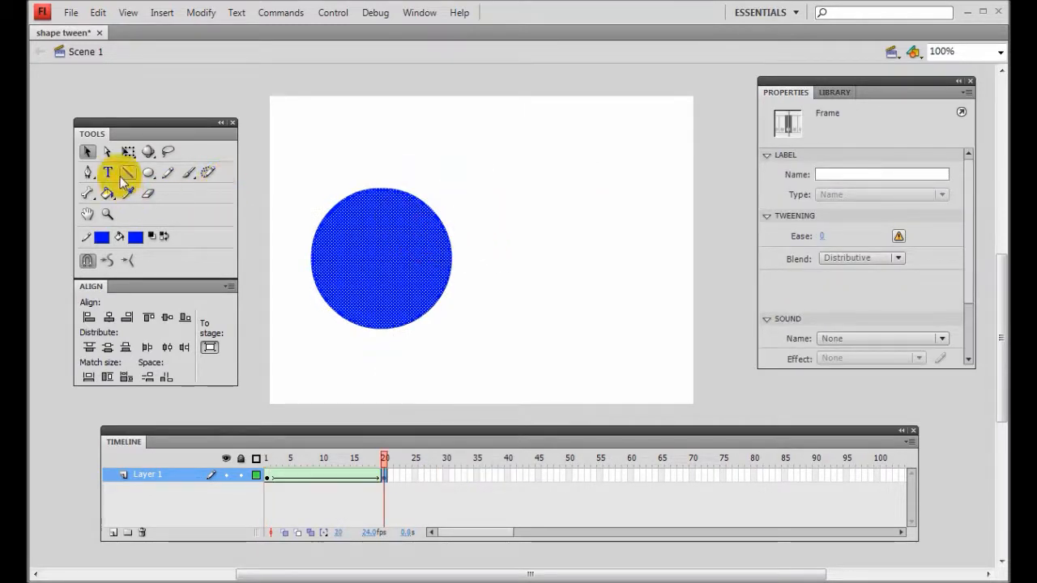
Pull the circle's four diagonal anchor points outward on frame 20 with the Subselection tool to form rounded corners.
left_click(106, 153)
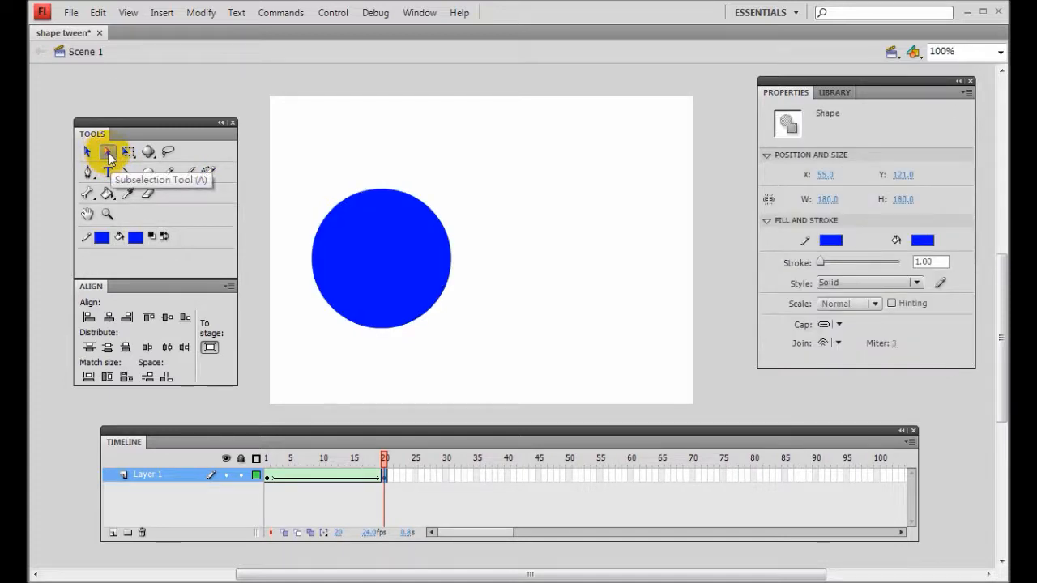
left_click(423, 203)
left_click_drag(430, 213, 446, 186)
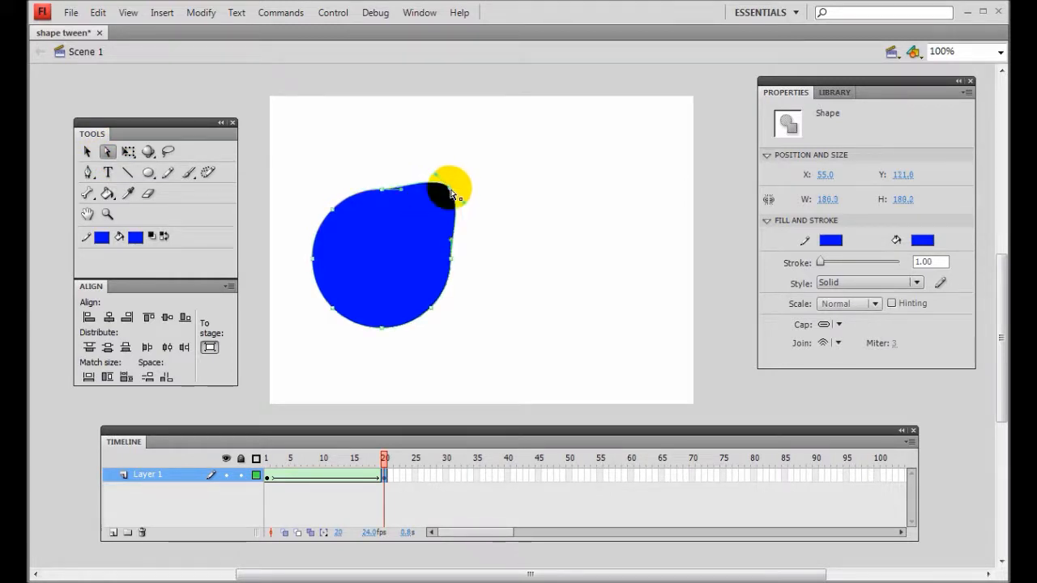
left_click(431, 311)
left_click_drag(432, 311, 456, 337)
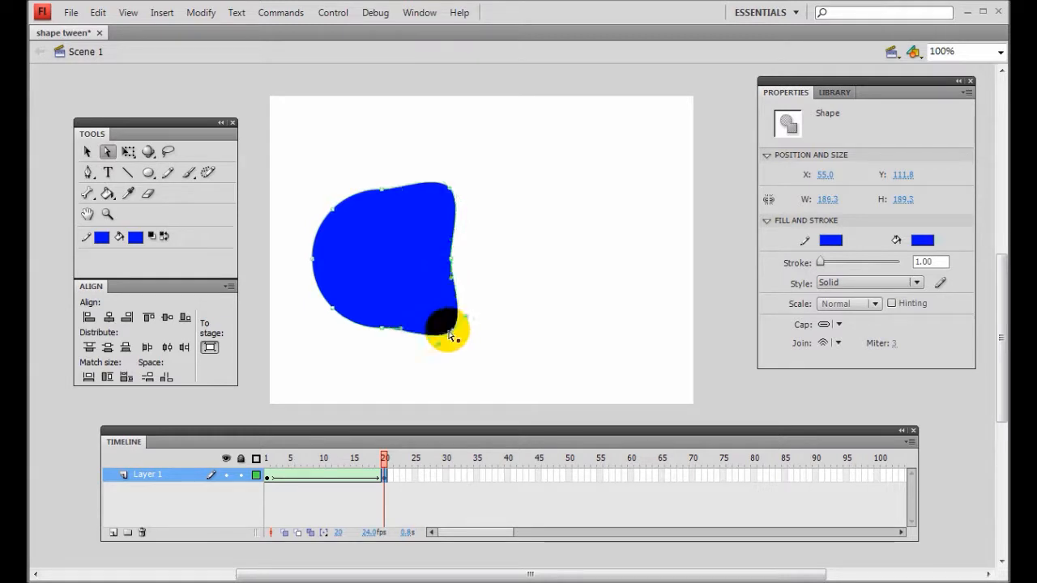
left_click_drag(334, 311, 304, 330)
left_click(331, 209)
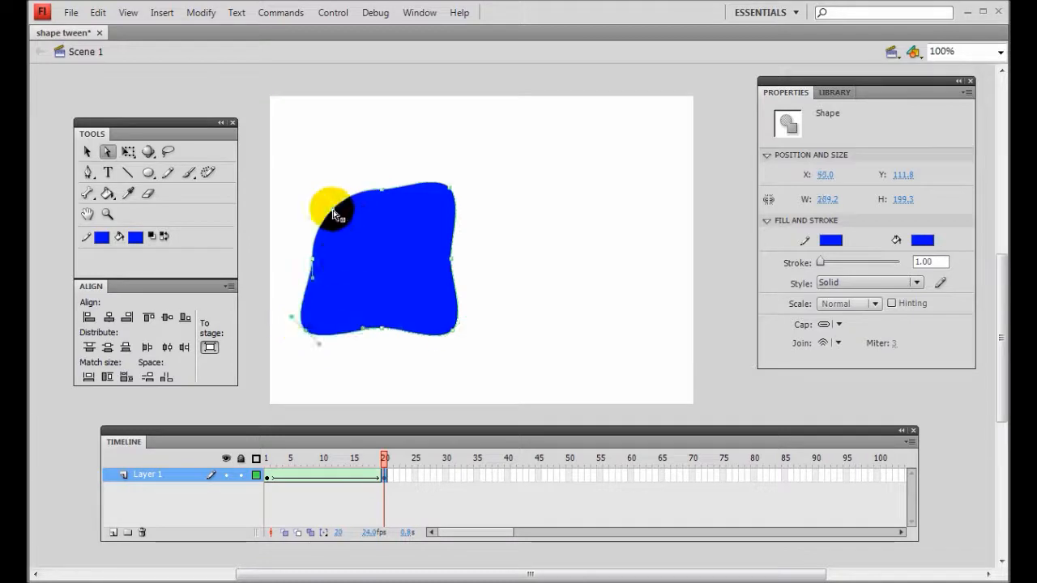
left_click_drag(334, 215, 301, 185)
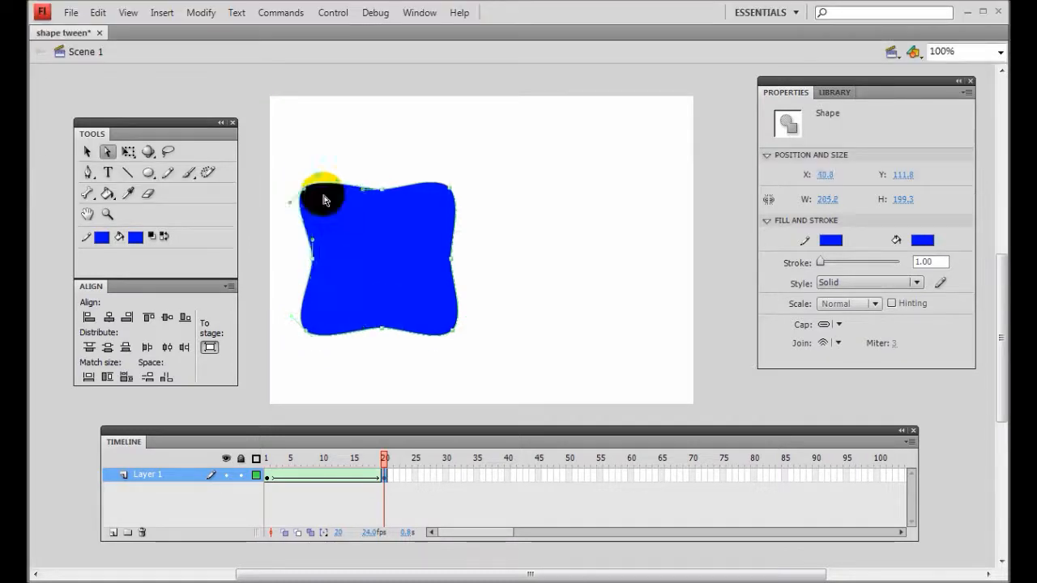
Move the top, right, bottom and left anchor points inward to turn the shape into a four-pointed star.
left_click(383, 195)
left_click_drag(384, 196, 377, 216)
left_click(447, 261)
left_click_drag(447, 261, 426, 259)
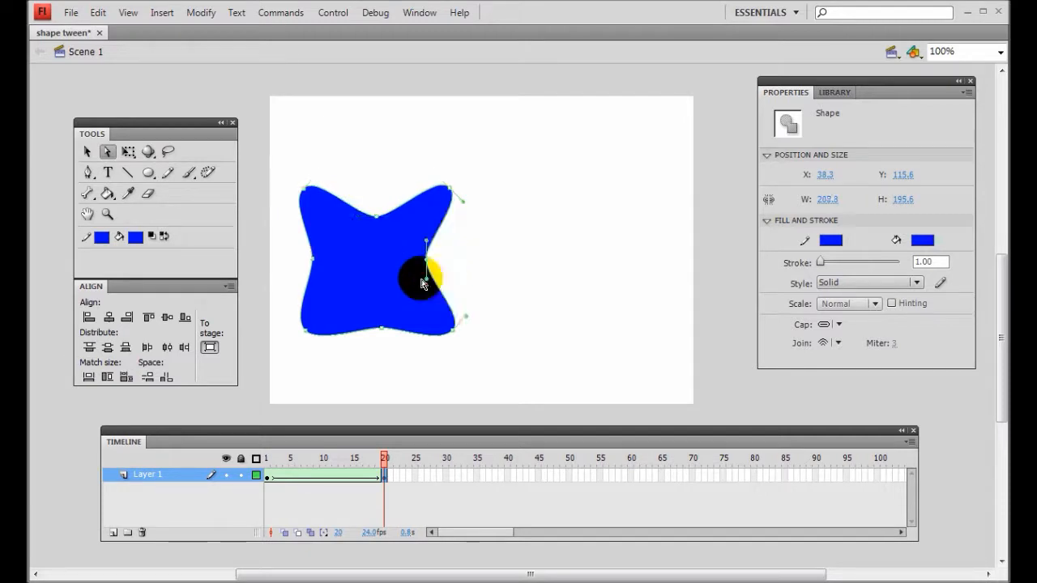
left_click(381, 330)
left_click_drag(381, 331, 380, 309)
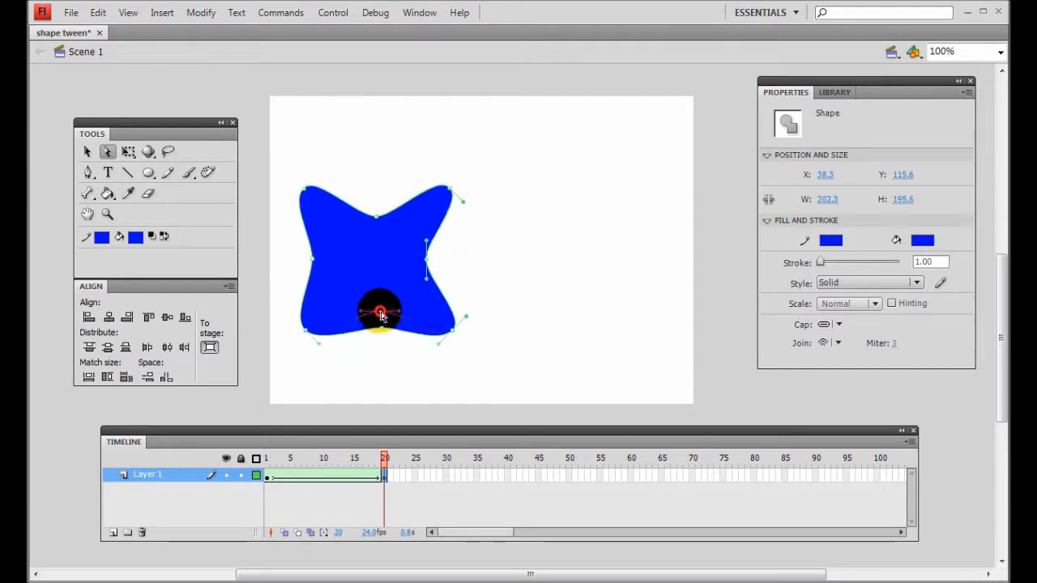
left_click(313, 261)
left_click_drag(313, 260, 333, 267)
left_click(422, 300)
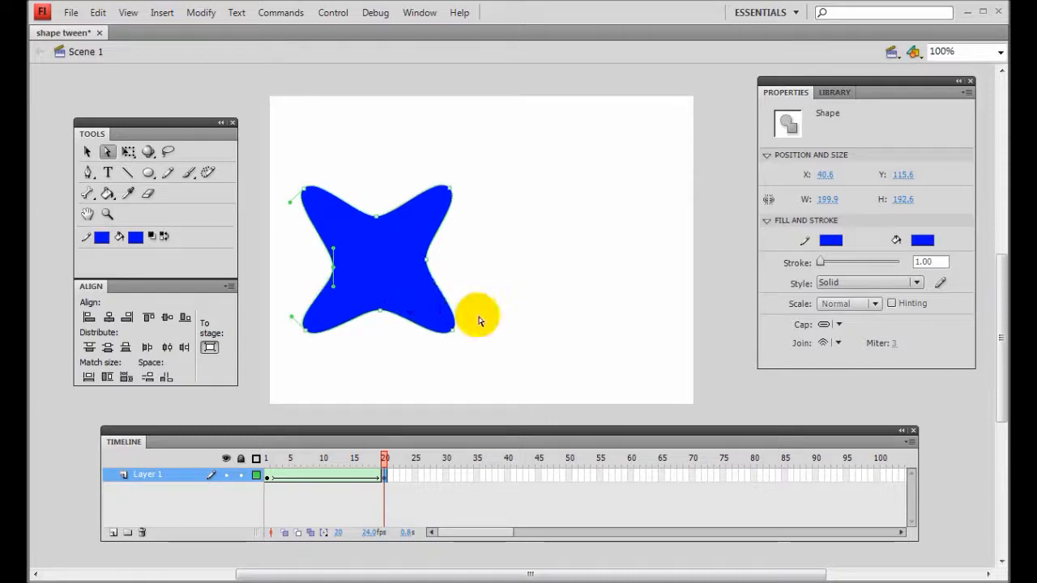
Play the tween and scrub between frames 1 and 20 to examine how the circle morphs into the star.
key("Return")
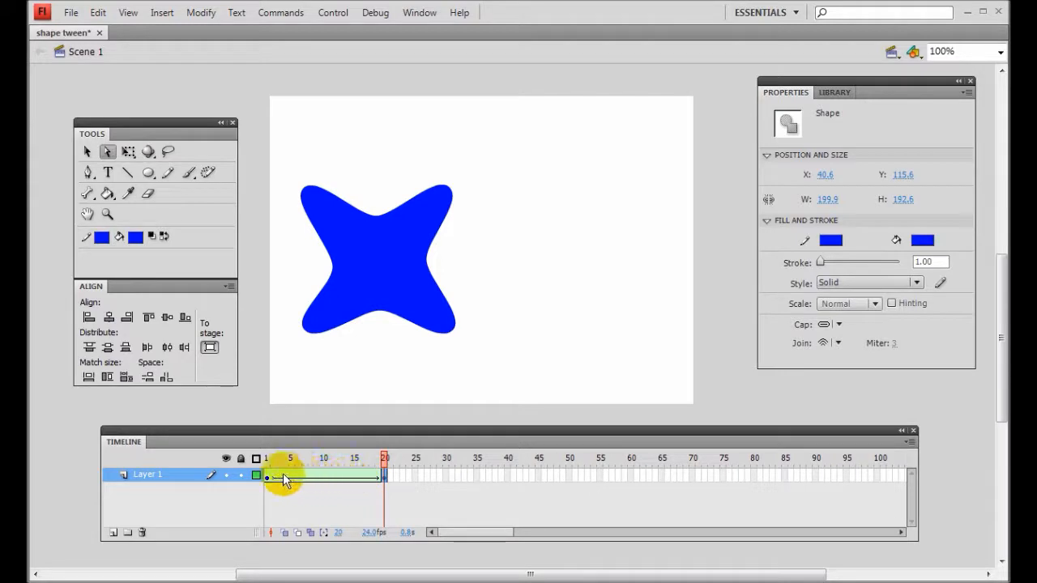
left_click_drag(382, 458, 402, 479)
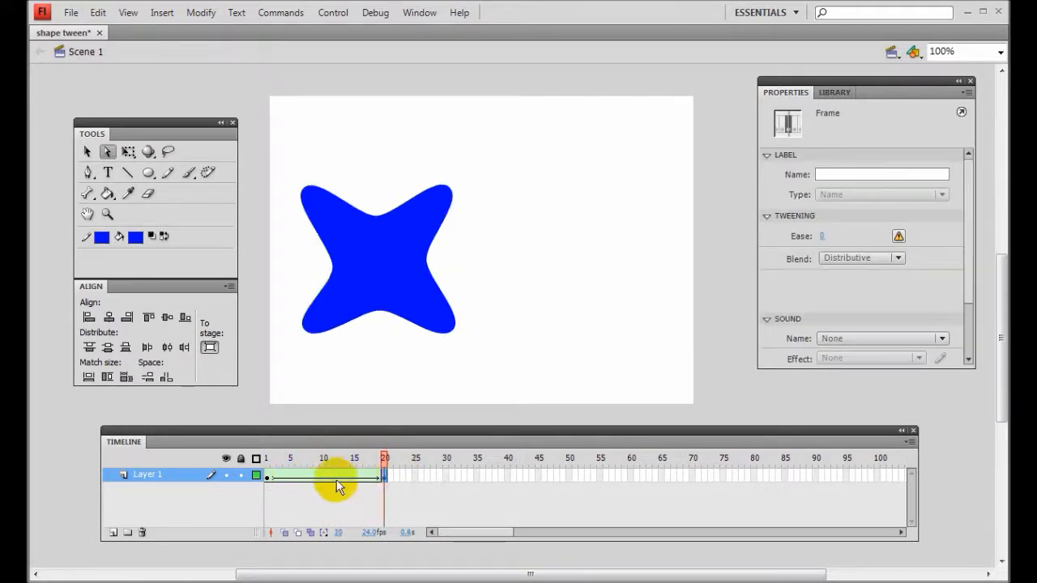
left_click_drag(384, 459, 328, 461)
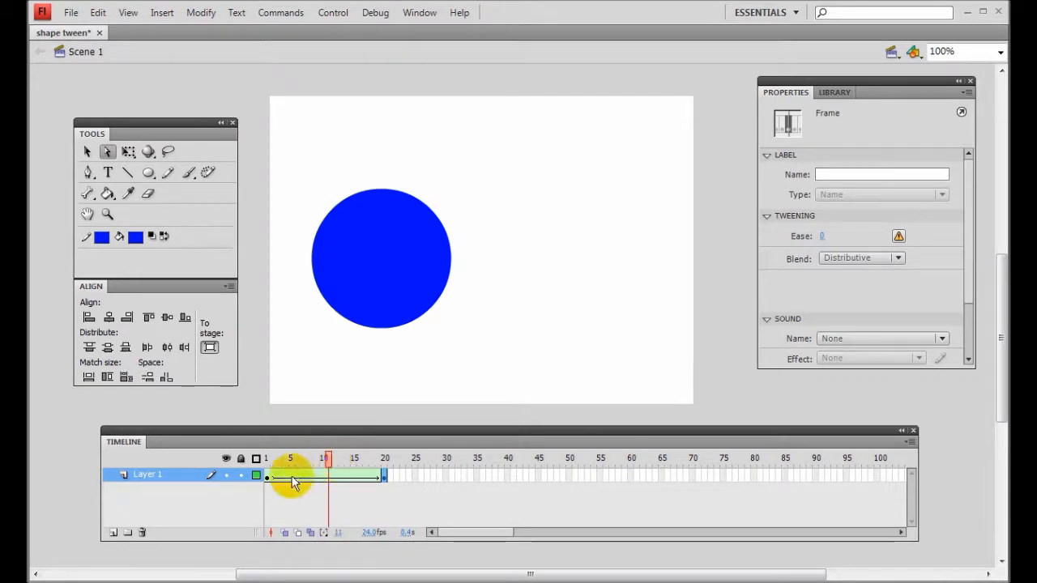
left_click(266, 477)
left_click(384, 478)
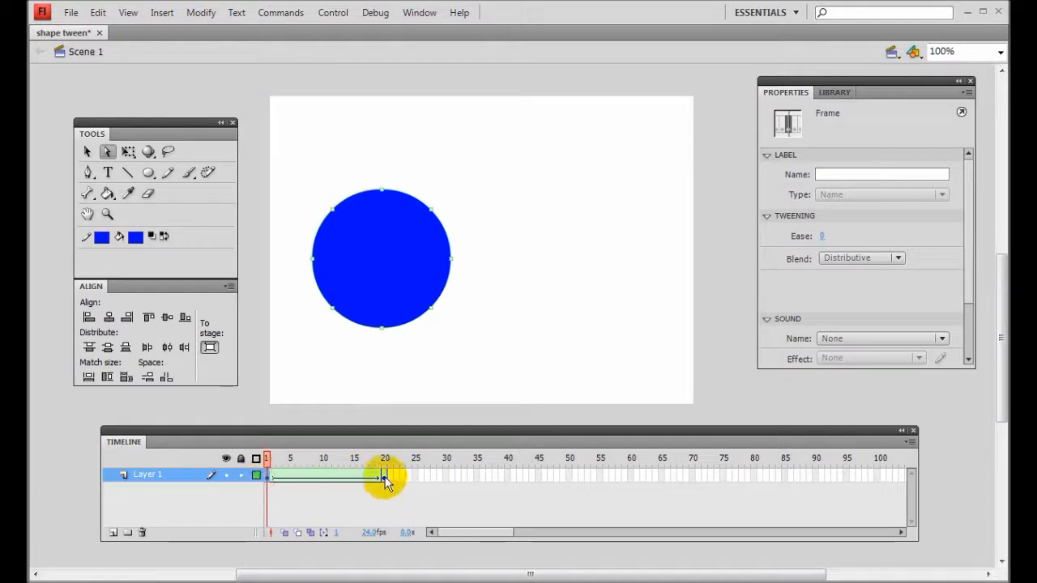
left_click_drag(384, 460, 323, 461)
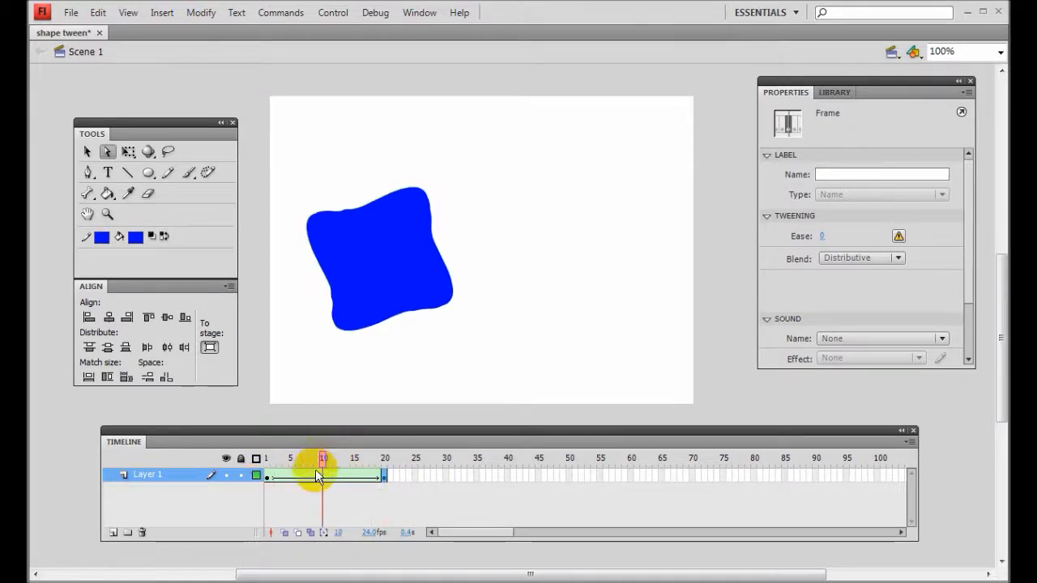
Examine the in-between shapes with onion skinning over a widened frame range, ending at frame 20 with onion skinning off.
left_click(283, 533)
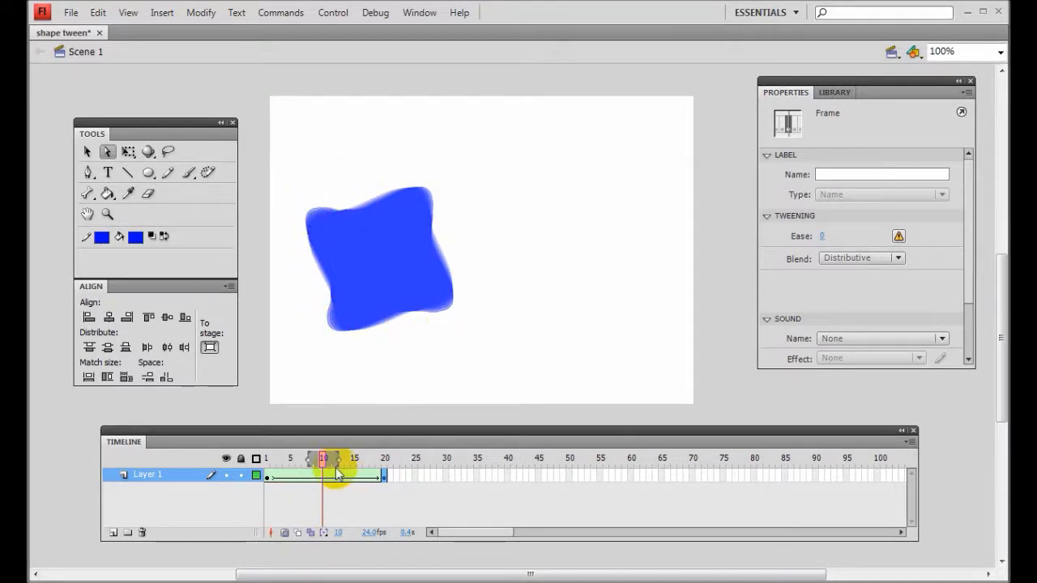
left_click_drag(339, 460, 293, 461)
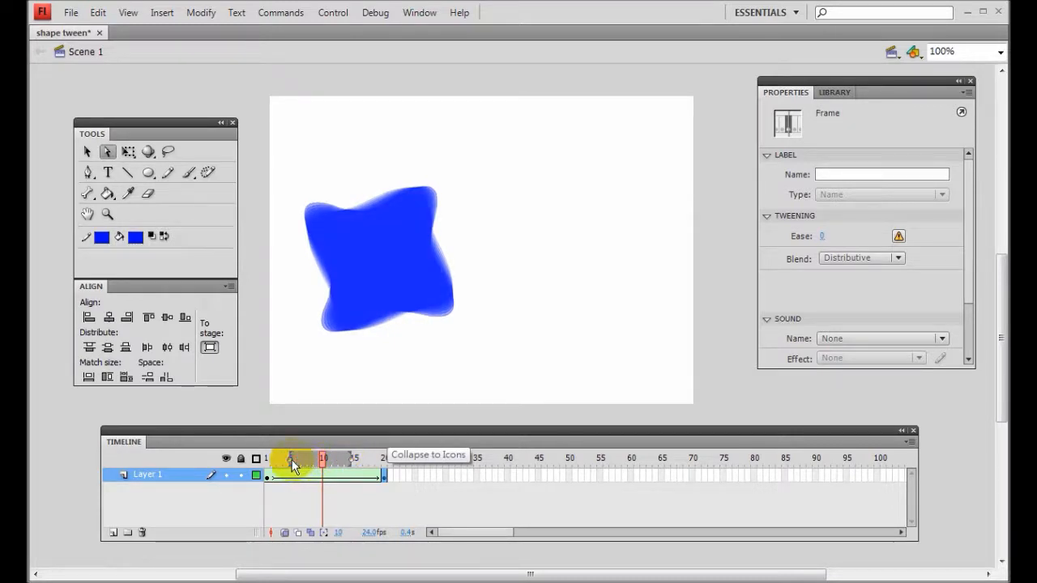
mouse_move(323, 468)
left_mouse_down()
mouse_move(355, 470)
mouse_move(281, 465)
mouse_move(330, 469)
left_mouse_up()
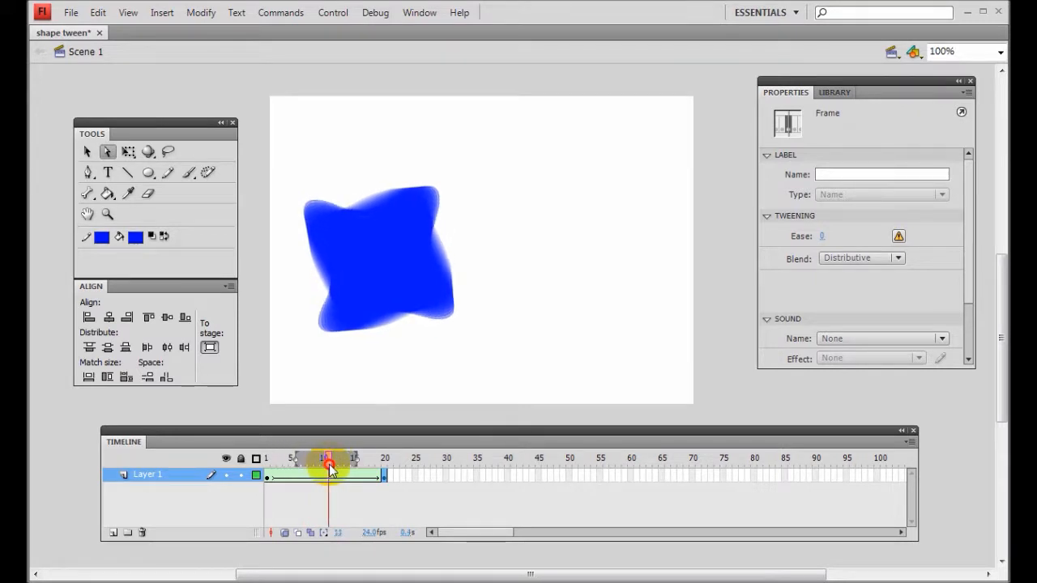
left_click(386, 476)
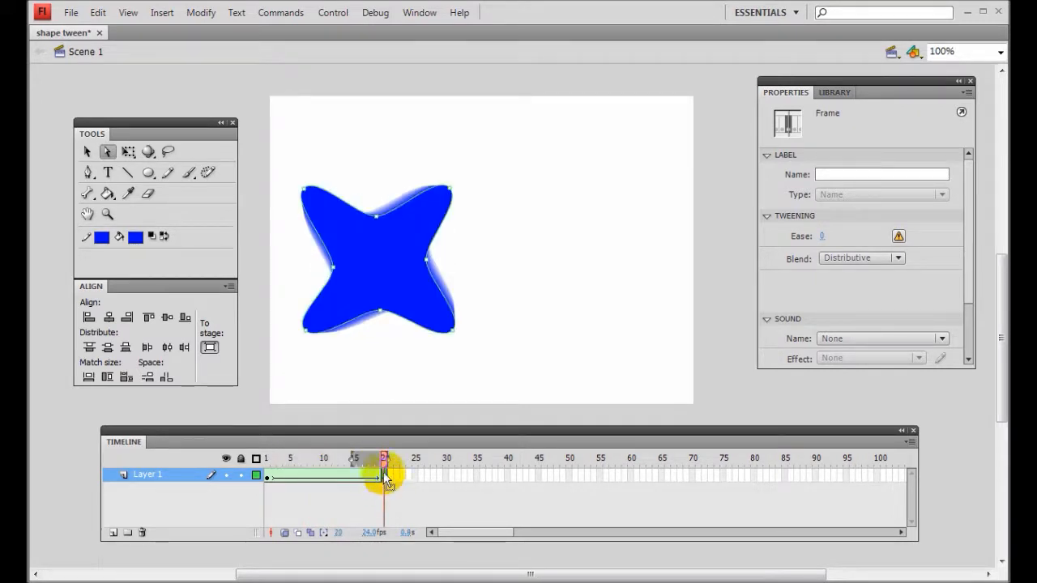
left_click(284, 533)
left_click(401, 354)
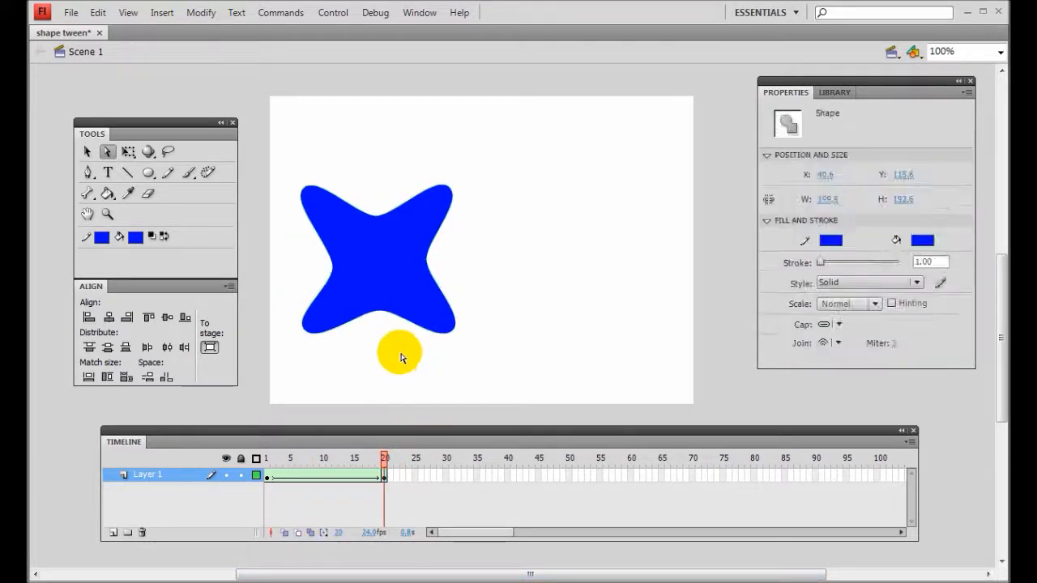
Change the fill colour of the star on frame 20 to red.
left_click(87, 152)
left_click(358, 260)
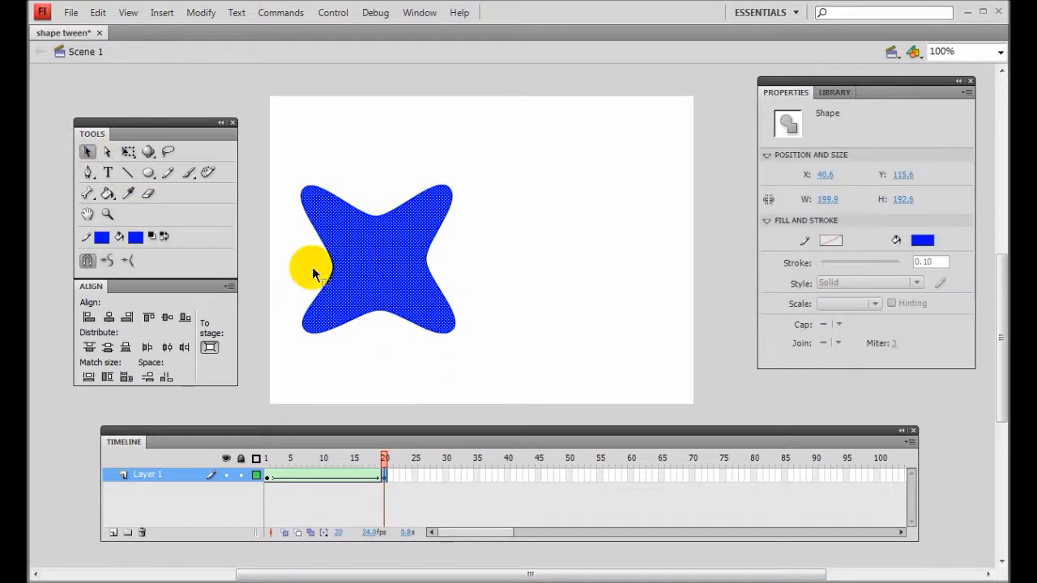
left_click(135, 242)
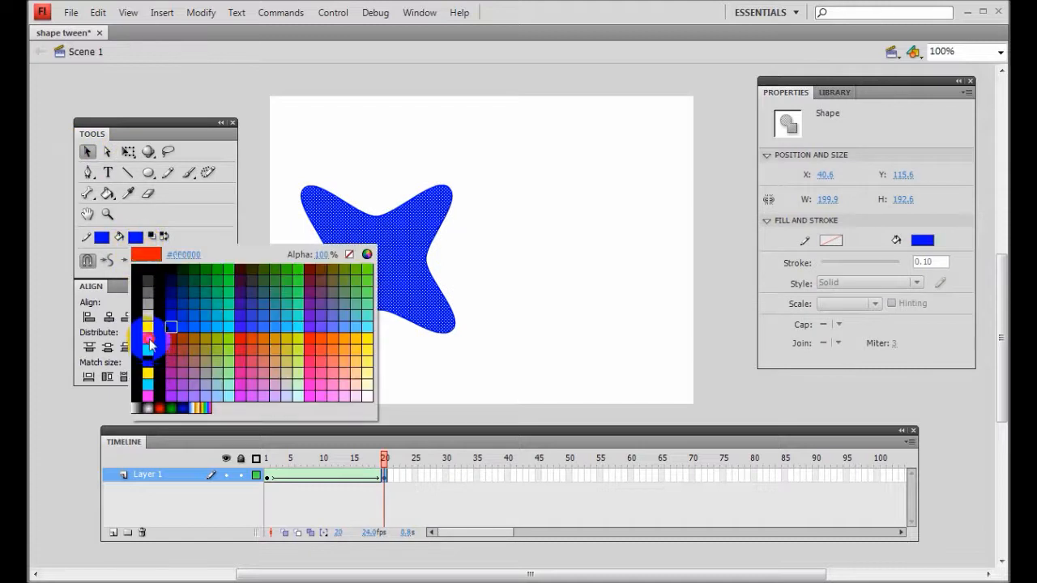
left_click(148, 340)
Recolour the star's entire outline on frame 20 to red, including the remaining blue segments along the lower and side edges.
left_click(98, 242)
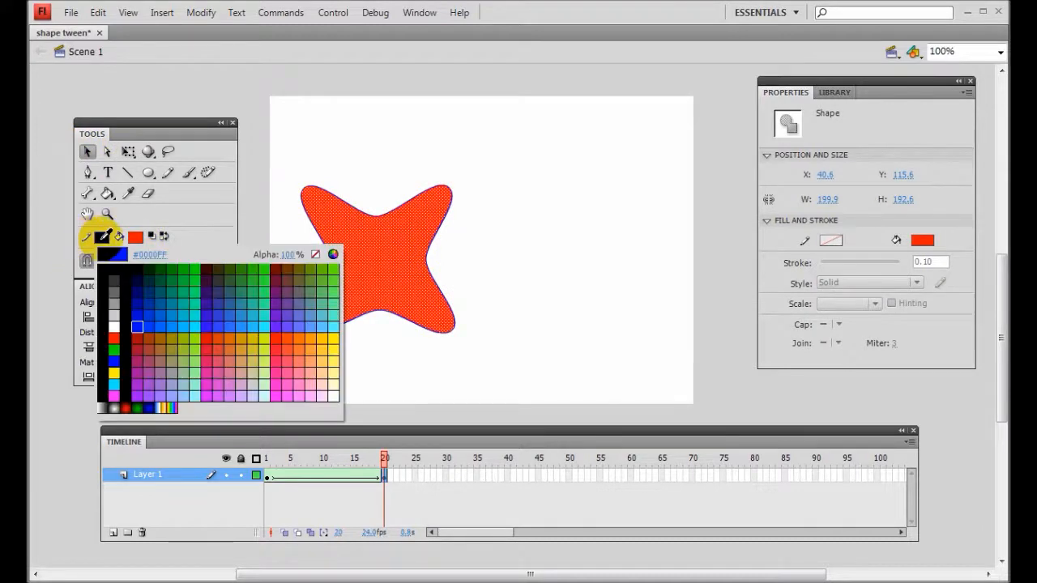
left_click(115, 342)
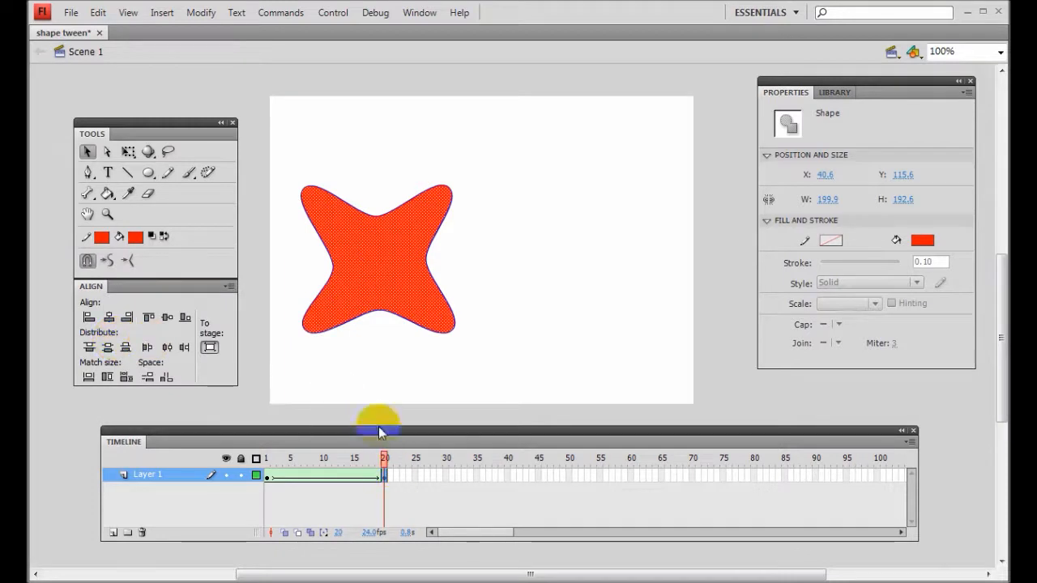
left_click(374, 219)
left_click(101, 237)
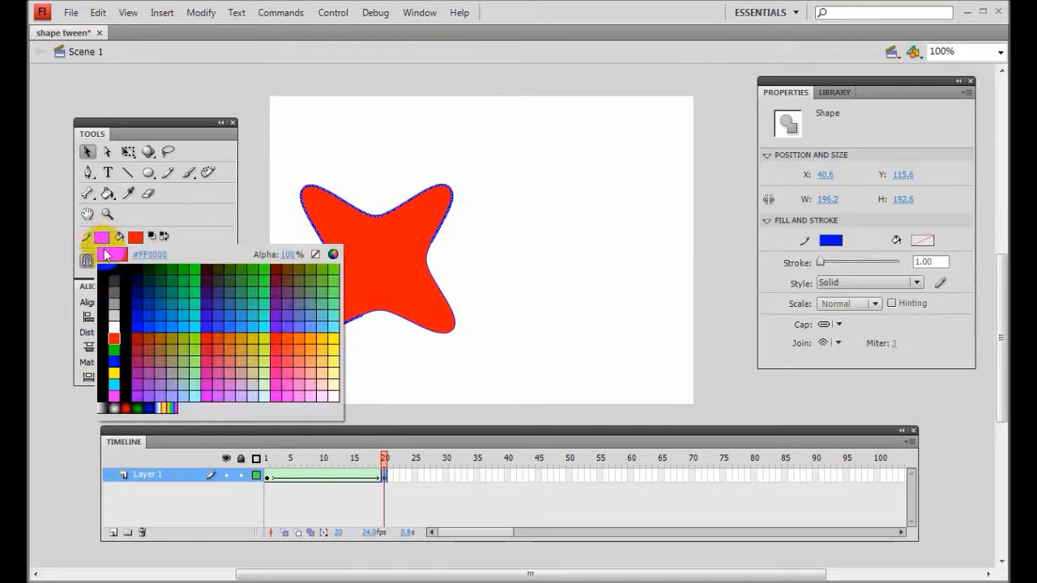
left_click(114, 339)
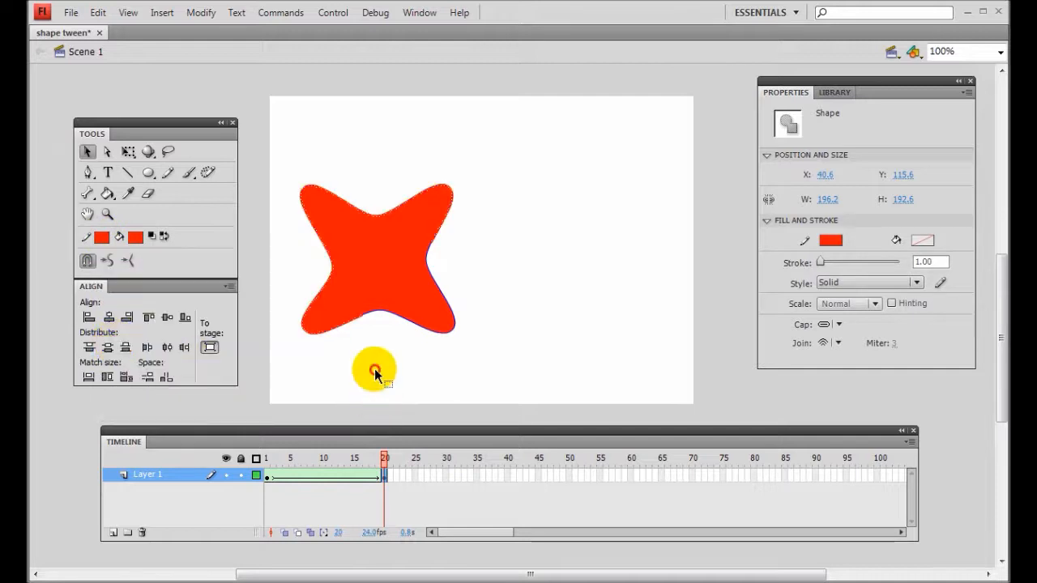
left_click(409, 327)
left_click(410, 322)
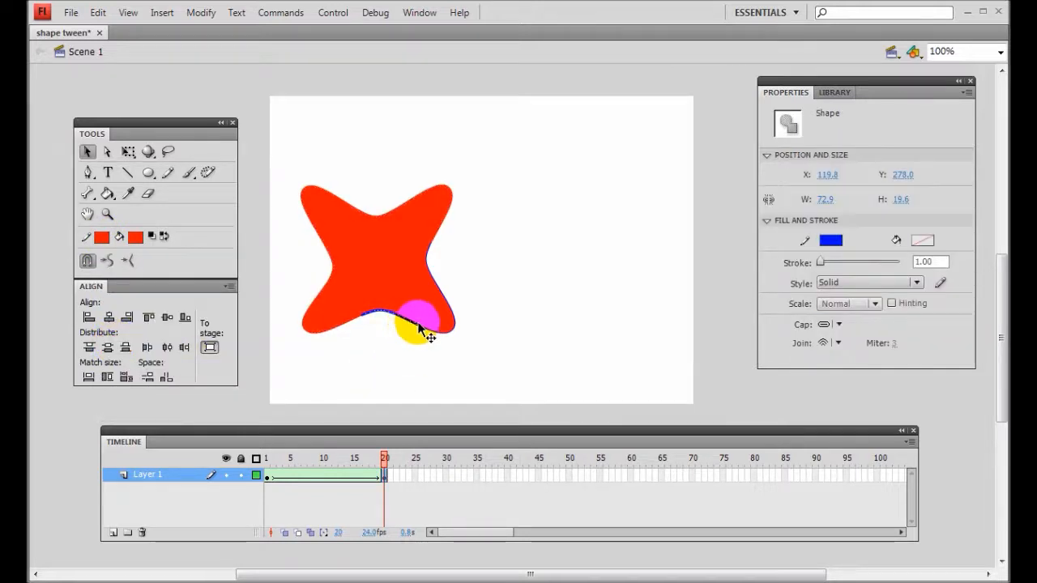
mouse_move(514, 366)
left_mouse_down()
mouse_move(328, 252)
mouse_move(256, 145)
left_mouse_up()
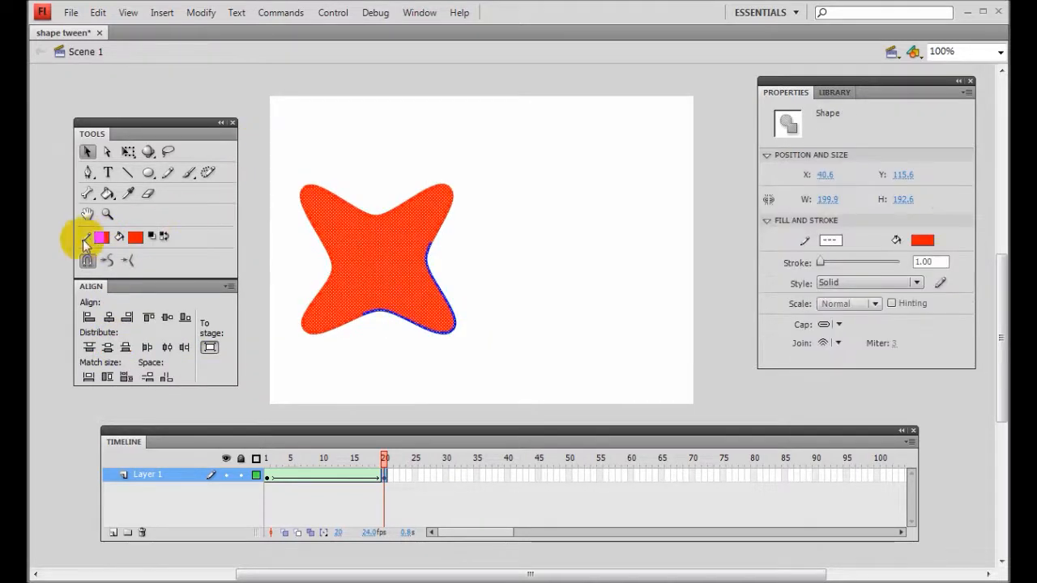
left_click(99, 238)
left_click(121, 337)
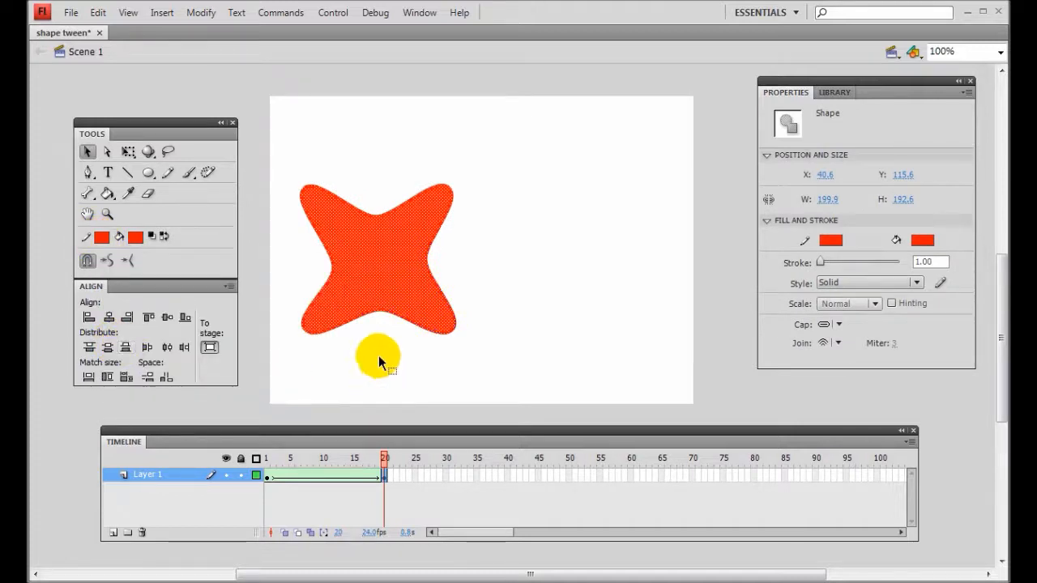
left_click(378, 361)
Scrub the timeline back to frame 20 to examine how the shape and colour change between the keyframes.
left_click_drag(383, 459, 396, 476)
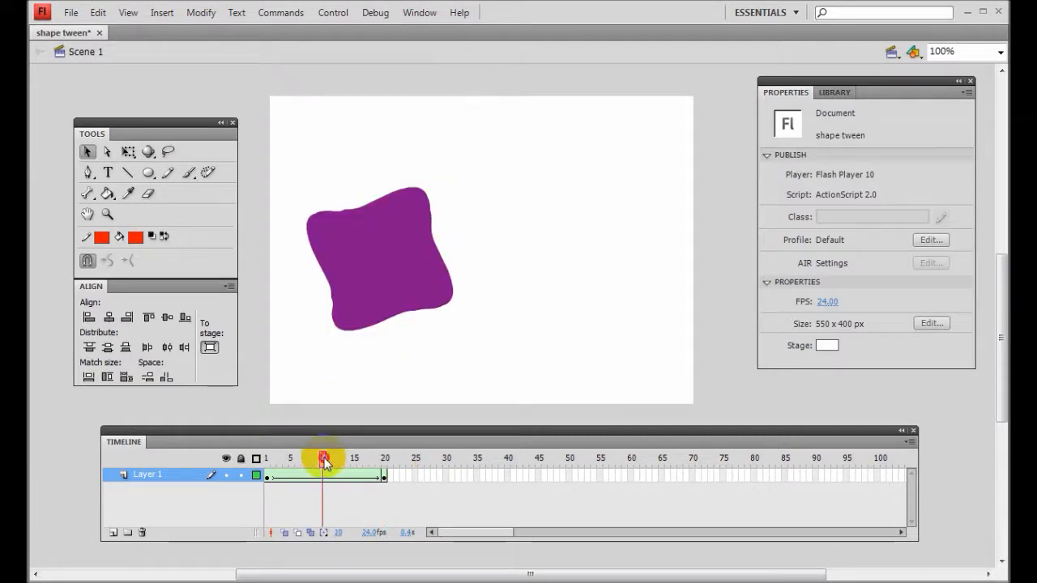
left_click_drag(324, 458, 382, 460)
left_click(386, 477)
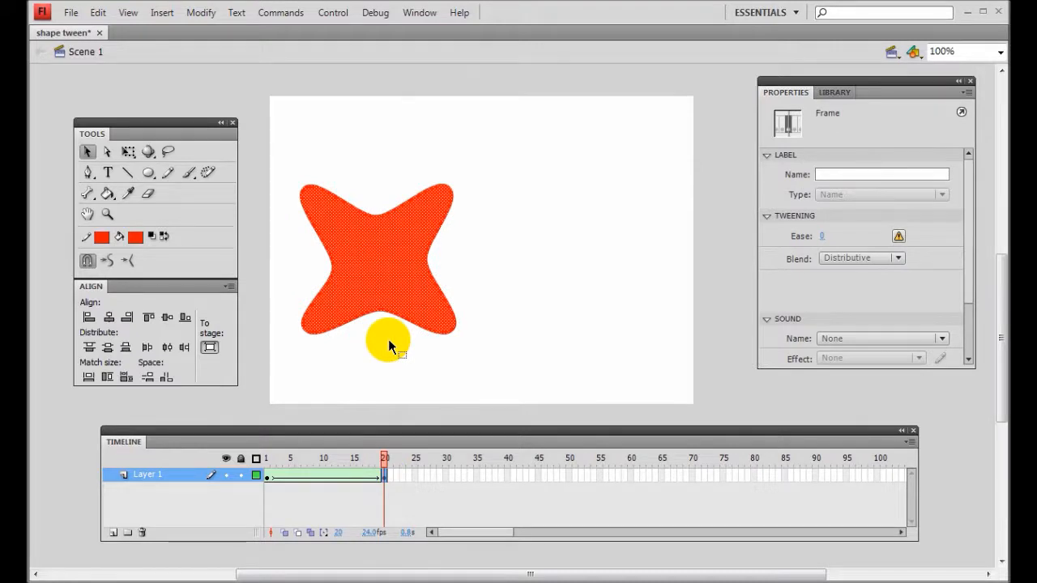
Select the whole red star on frame 20, both fill and outline, and delete it.
left_click(284, 163)
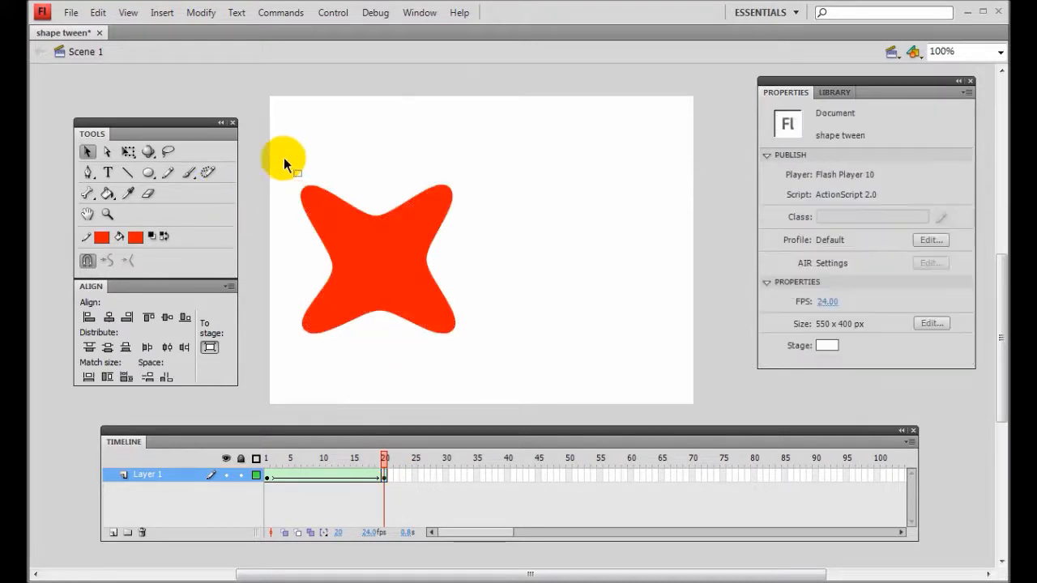
left_click_drag(273, 155, 488, 369)
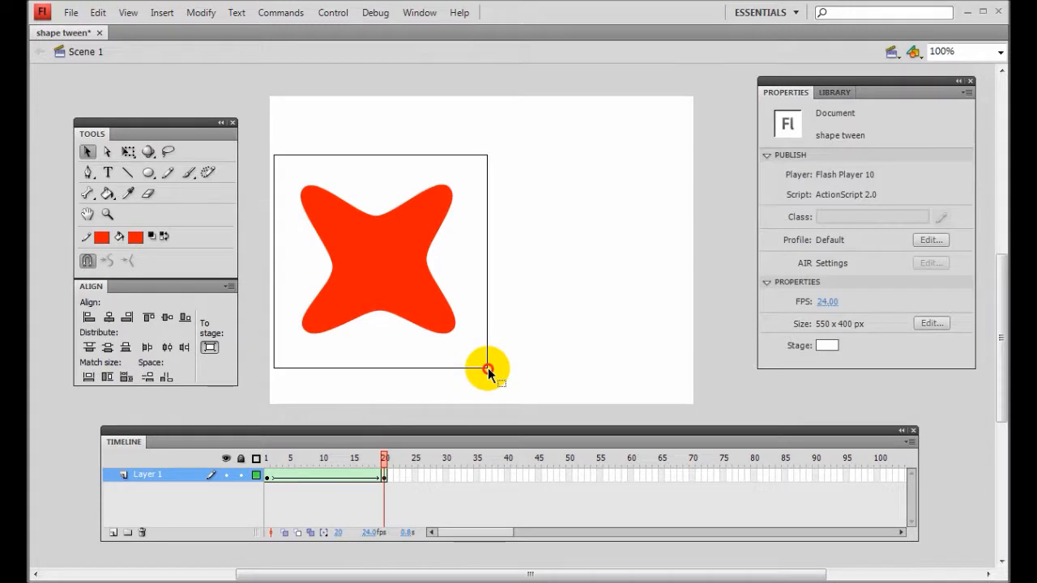
left_click_drag(487, 368, 487, 369)
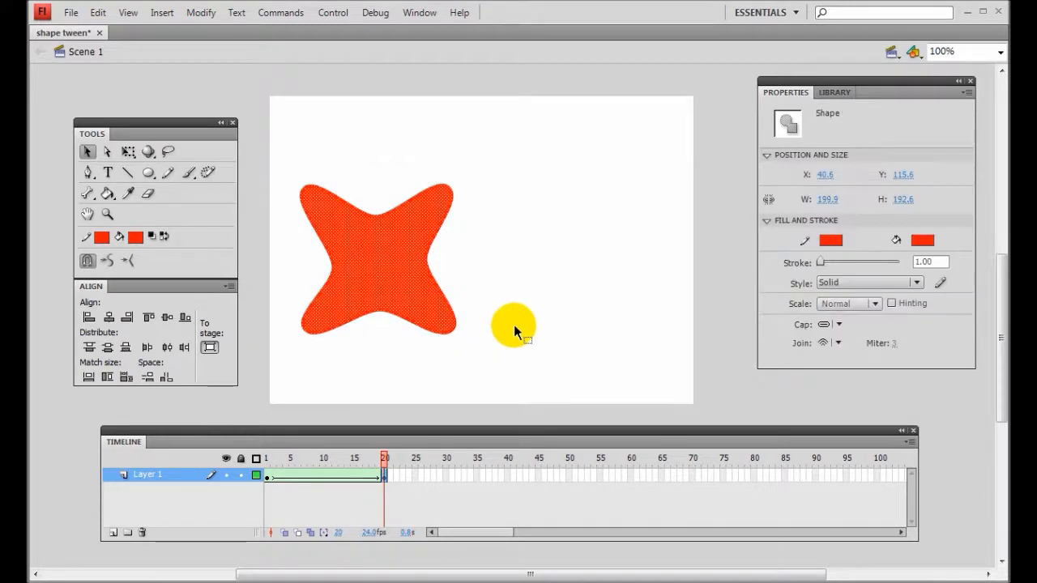
left_click(481, 377)
left_click_drag(279, 209, 280, 158)
key("Delete")
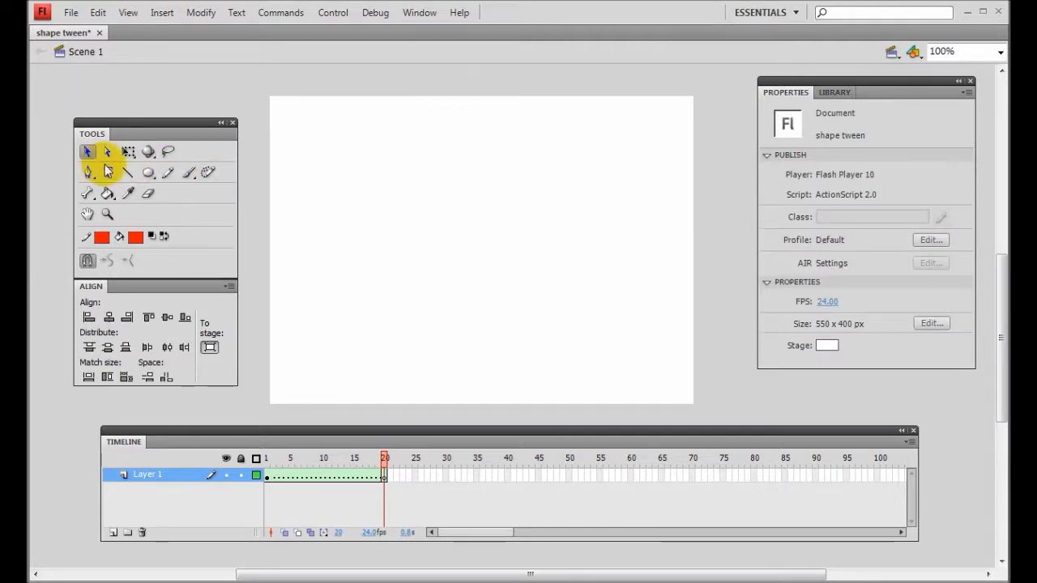
Paint the two Chinese characters 真光 in red with the Brush tool on frame 20 and play the tween.
left_click(168, 175)
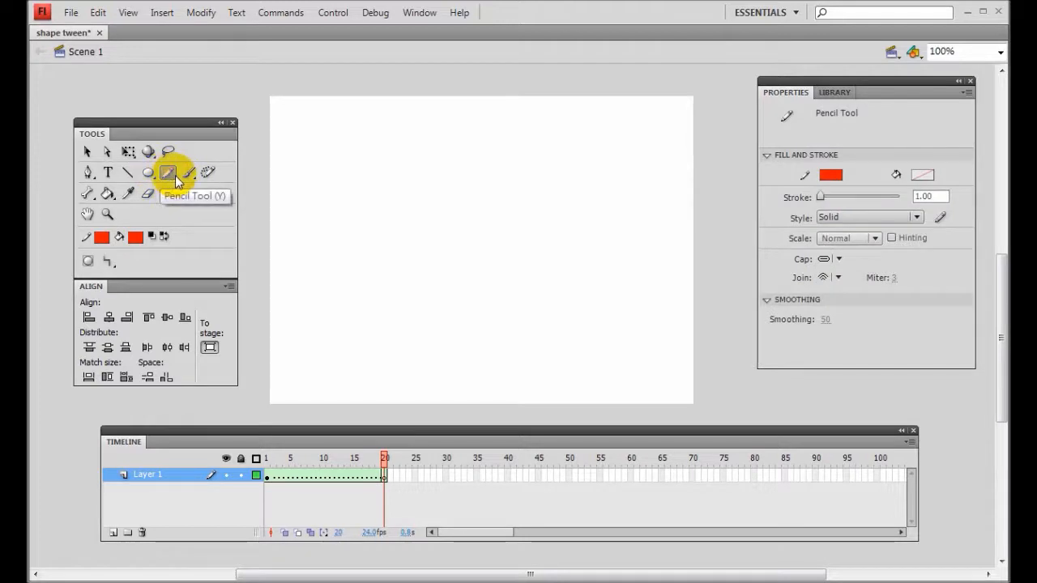
left_click(187, 172)
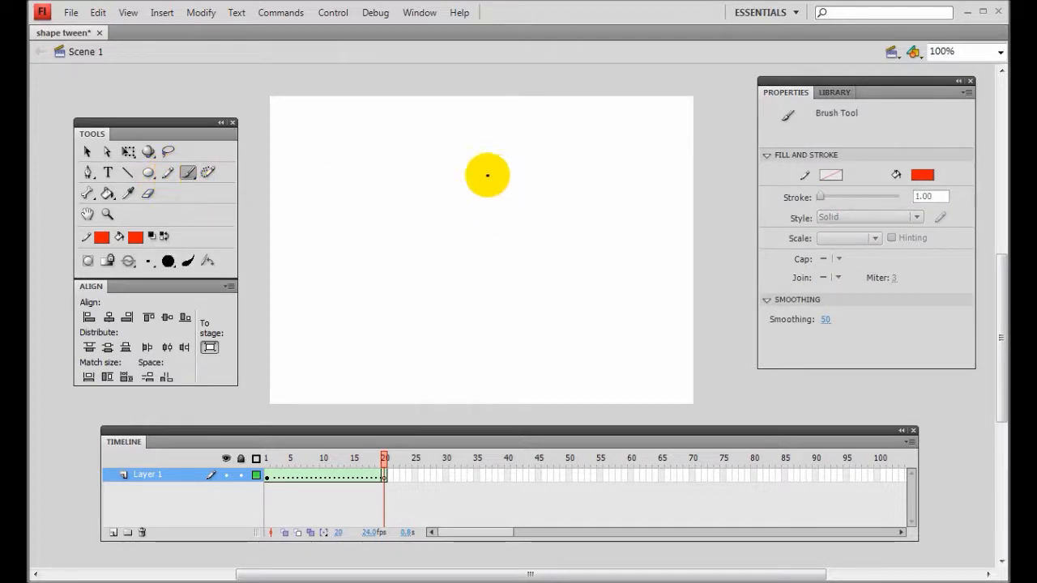
mouse_move(508, 181)
left_mouse_down()
mouse_move(556, 180)
mouse_move(535, 202)
mouse_move(532, 266)
left_mouse_up()
mouse_move(527, 199)
left_mouse_down()
mouse_move(551, 202)
mouse_move(559, 270)
left_mouse_up()
mouse_move(532, 222)
left_mouse_down()
mouse_move(548, 245)
mouse_move(532, 261)
mouse_move(555, 272)
mouse_move(536, 300)
left_mouse_up()
left_click_drag(554, 282, 565, 305)
left_click_drag(614, 193, 625, 234)
left_click_drag(592, 240, 634, 240)
left_click_drag(619, 248, 608, 281)
mouse_move(625, 249)
left_mouse_down()
mouse_move(635, 295)
mouse_move(661, 263)
left_mouse_up()
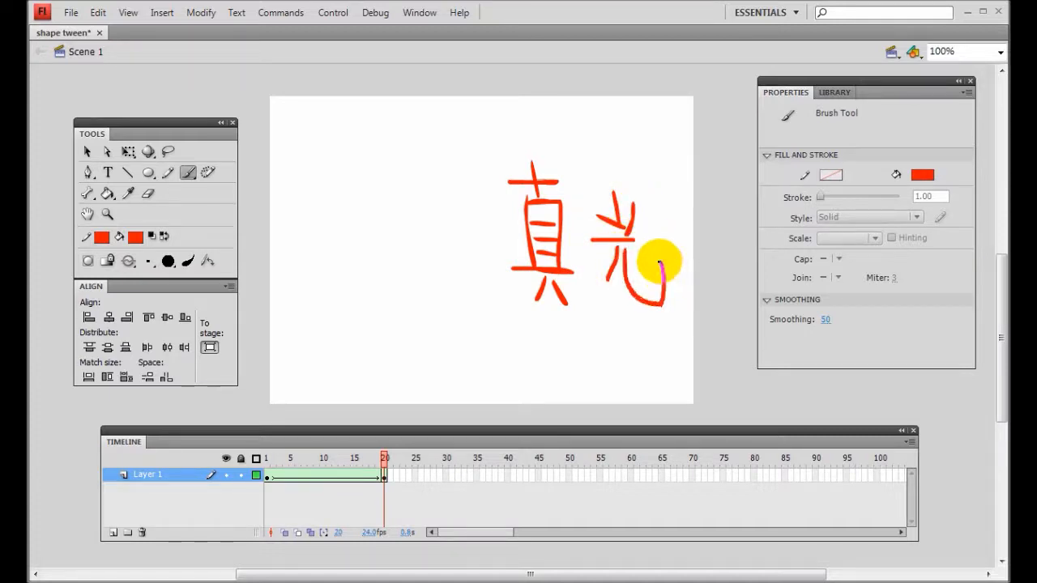
key("Return")
Add a new layer and place the text "Shape Tween" in blue 60 pt Calibri below the circle on frame 1.
key("t")
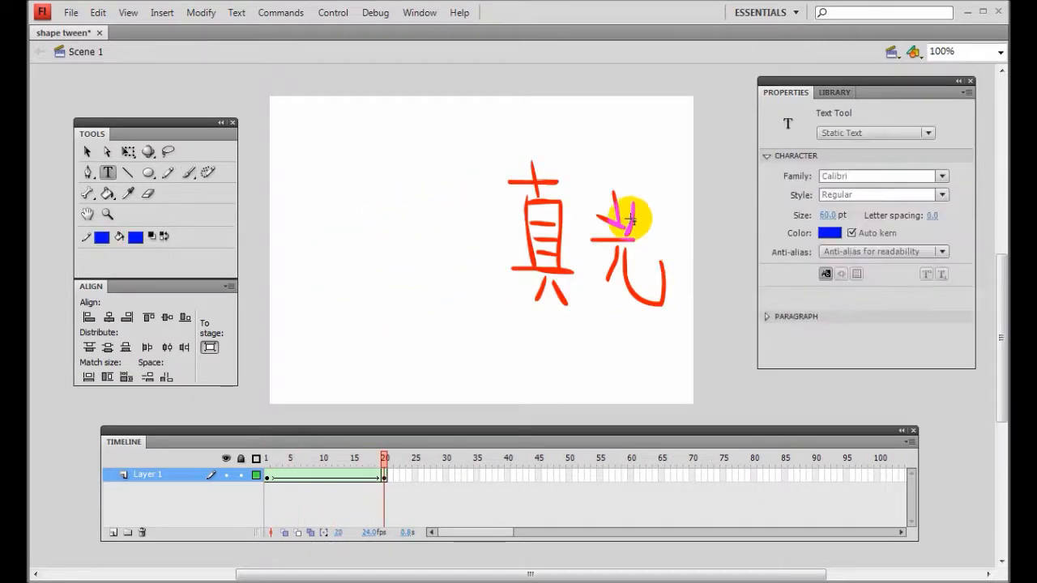
left_click(113, 532)
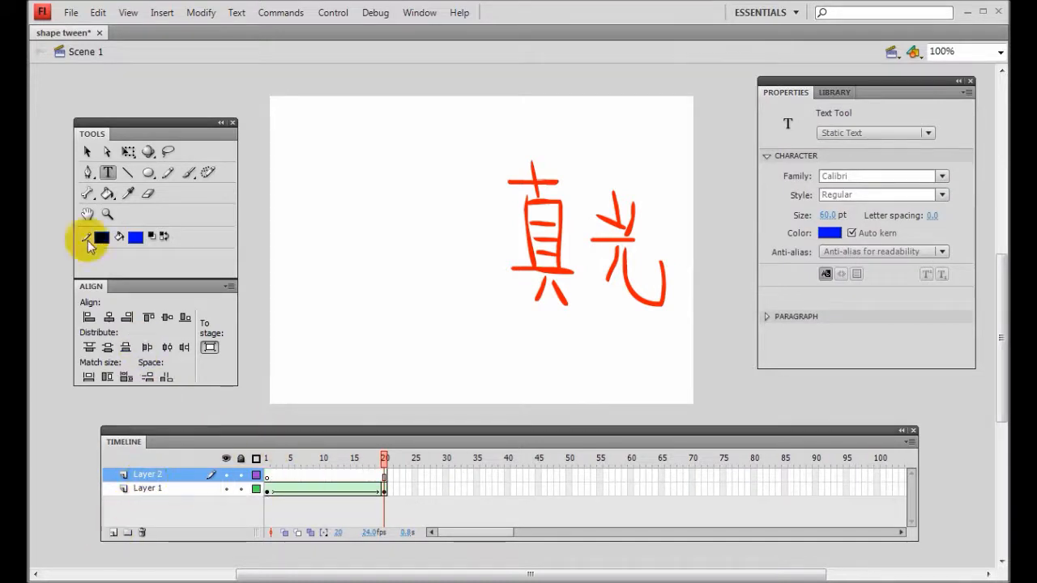
left_click(268, 476)
left_click(294, 377)
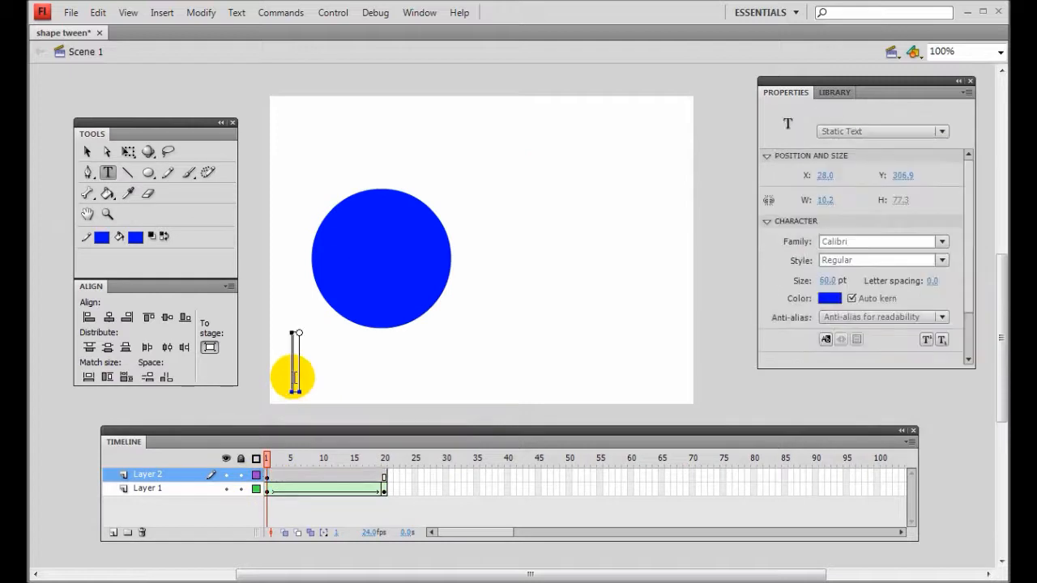
type("Shape")
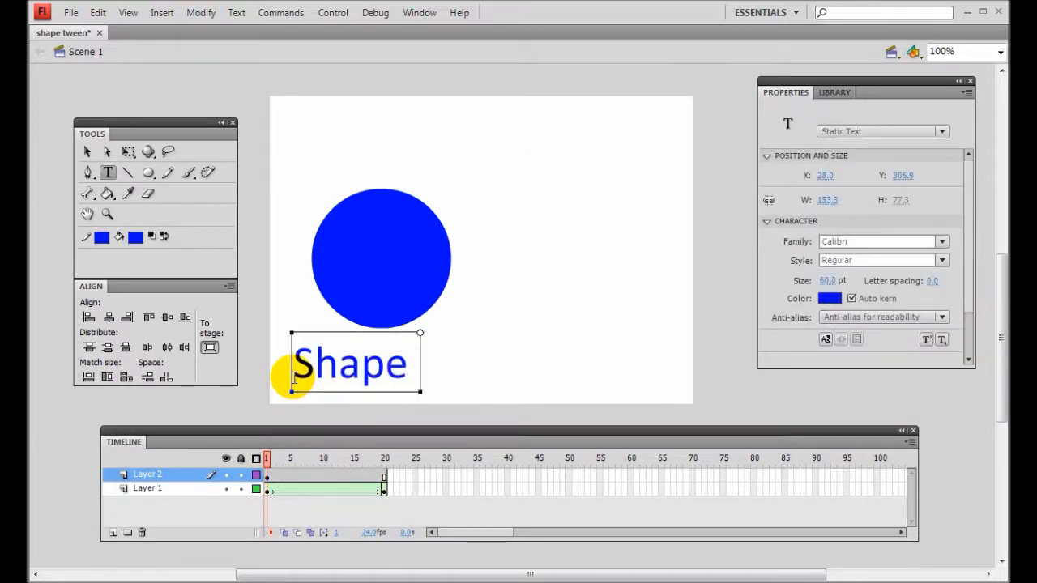
type(" Tween")
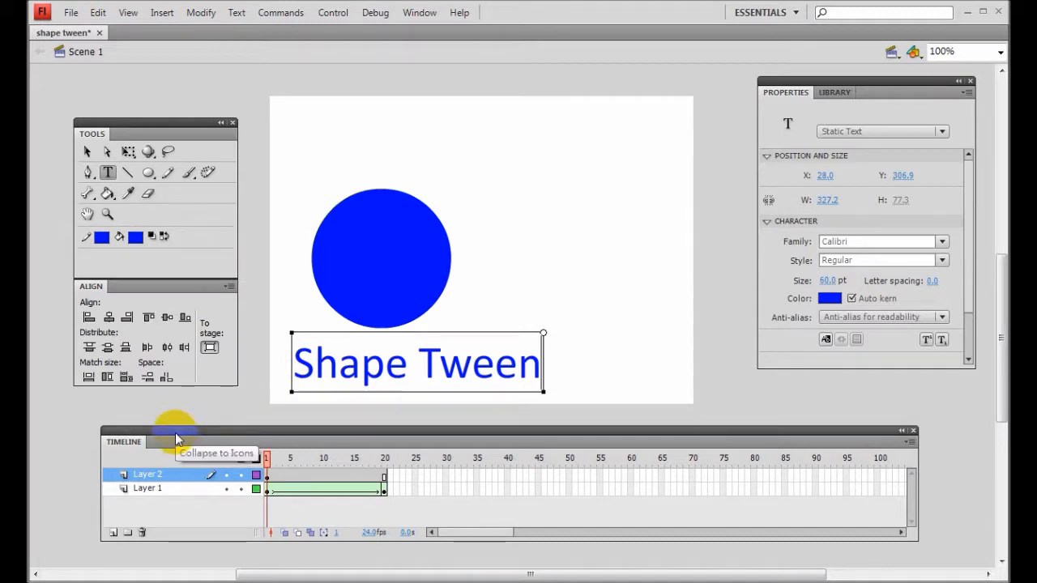
Move the end keyframe of Layer 1 from frame 20 to frame 40 and extend Layer 2 to frame 40 as well.
left_click(384, 489)
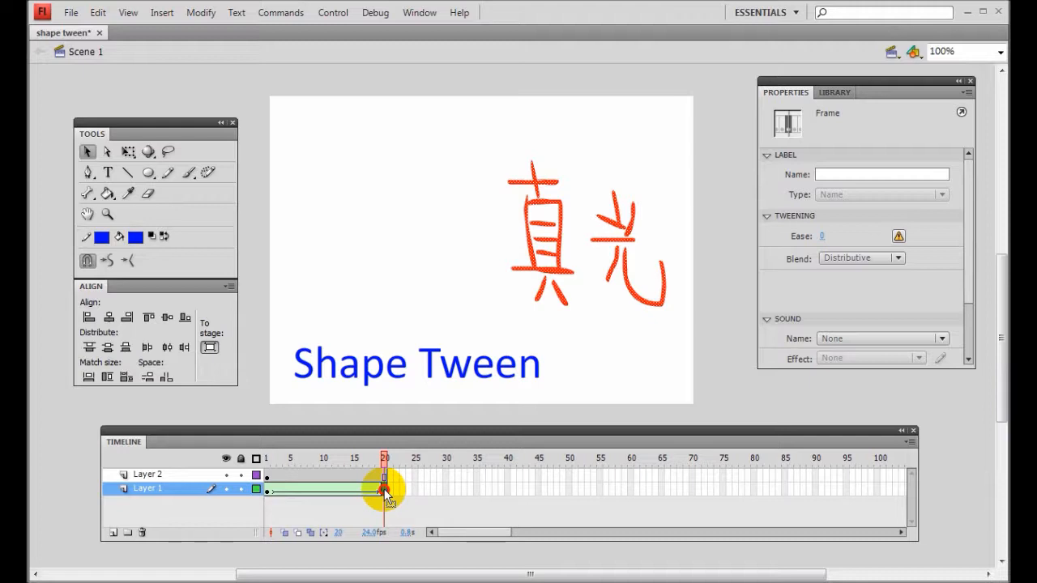
left_click_drag(428, 492, 506, 492)
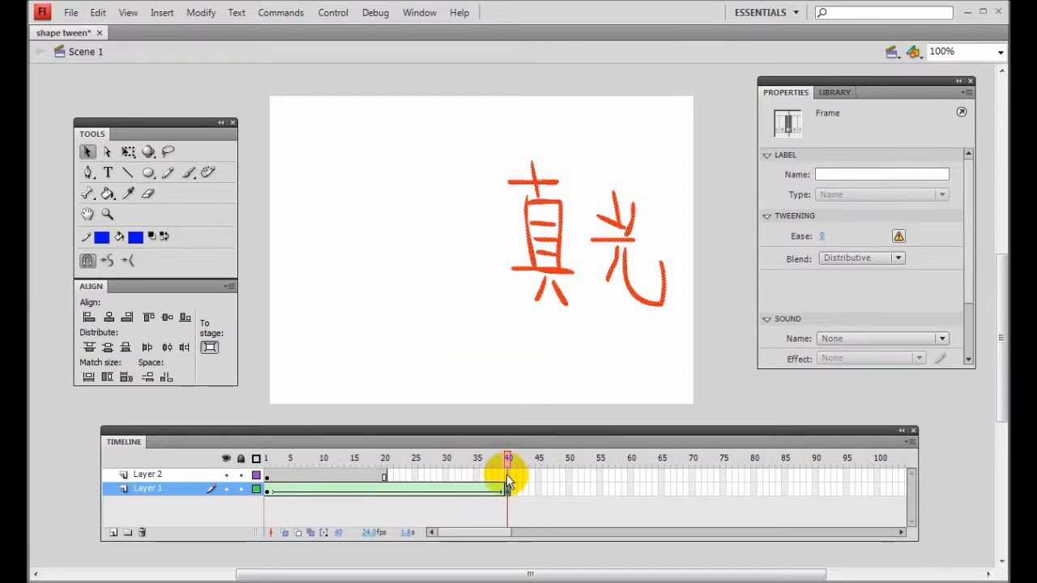
left_click(508, 476)
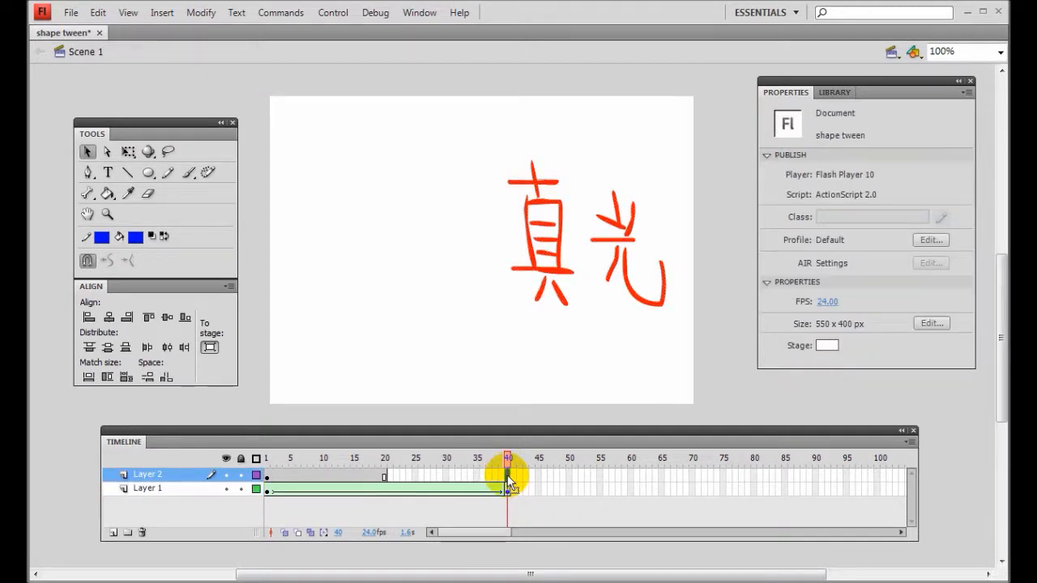
key("F6")
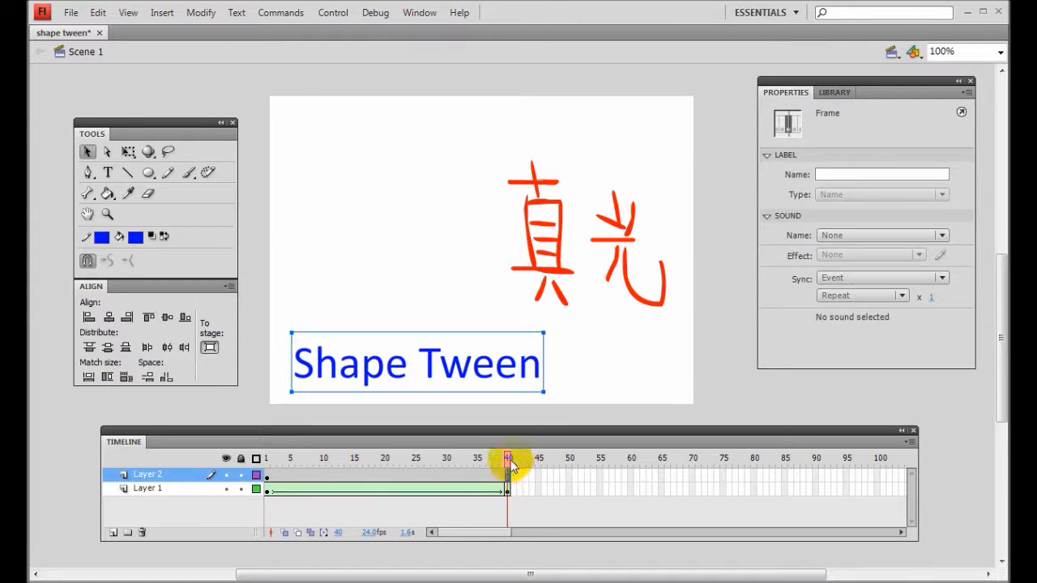
Play the 40-frame animation several times to examine how the circle morphs into the painted characters.
key("Return")
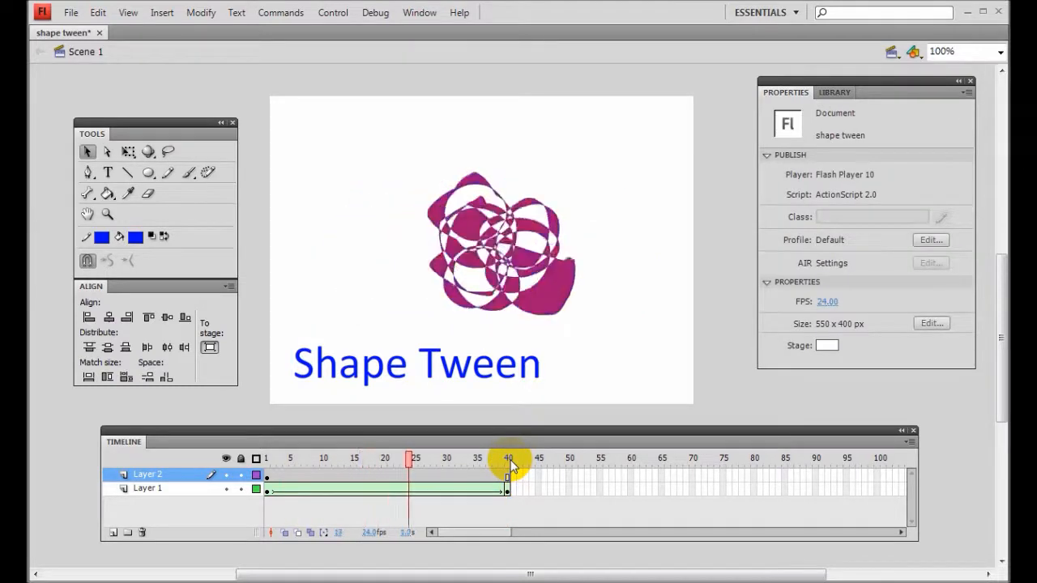
key("Return")
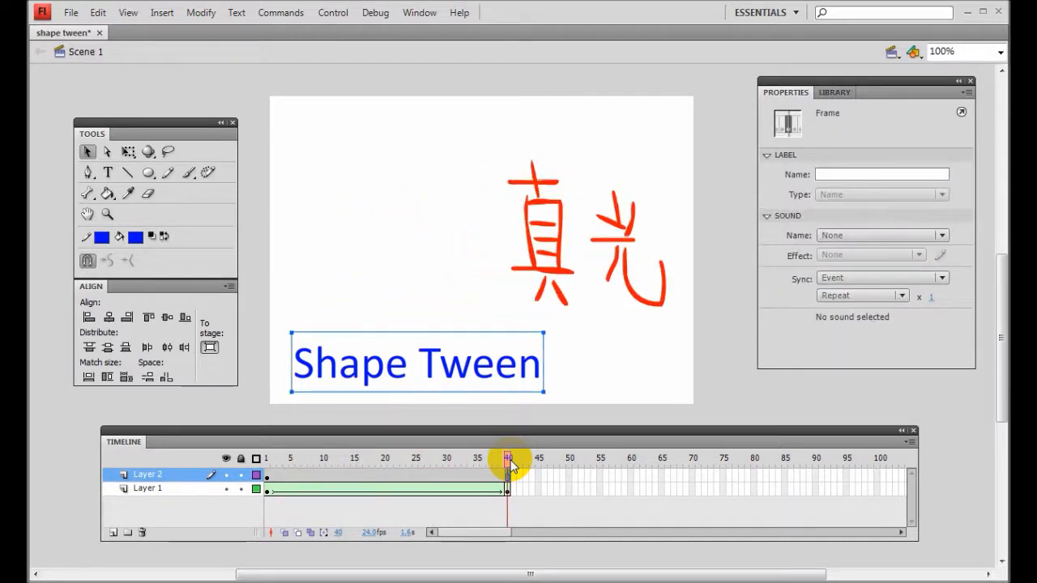
key("Return")
key("Return")
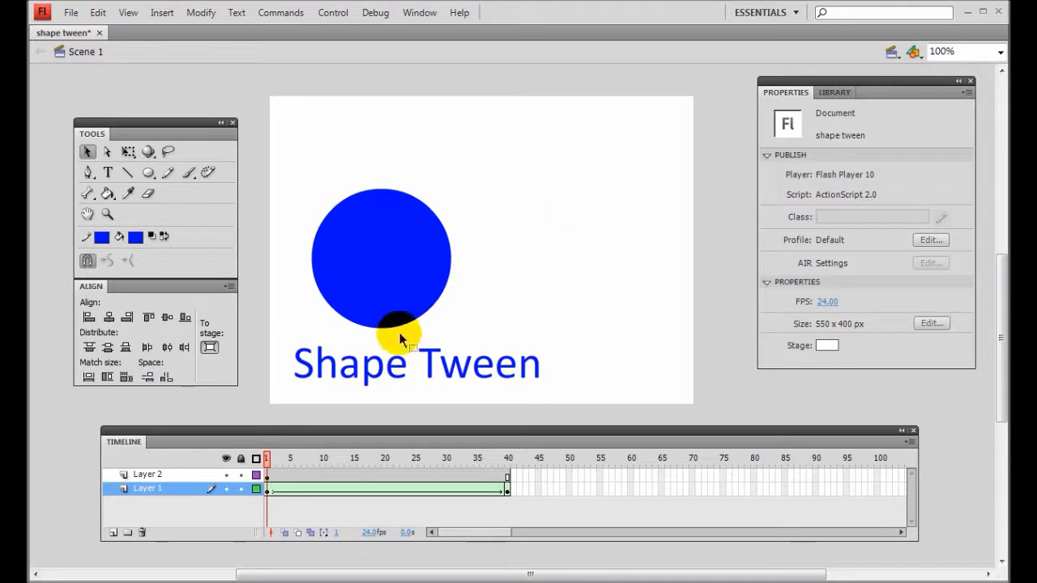
Hide Layer 1 and break the "Shape Tween" text on Layer 2 apart into separate letters.
left_click(226, 488)
left_click(226, 488)
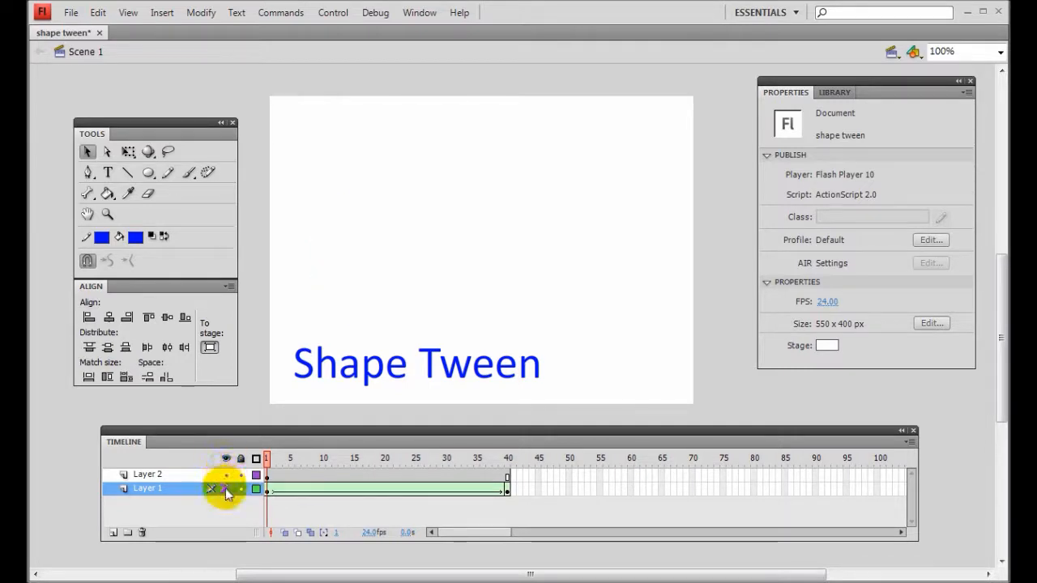
left_click(172, 474)
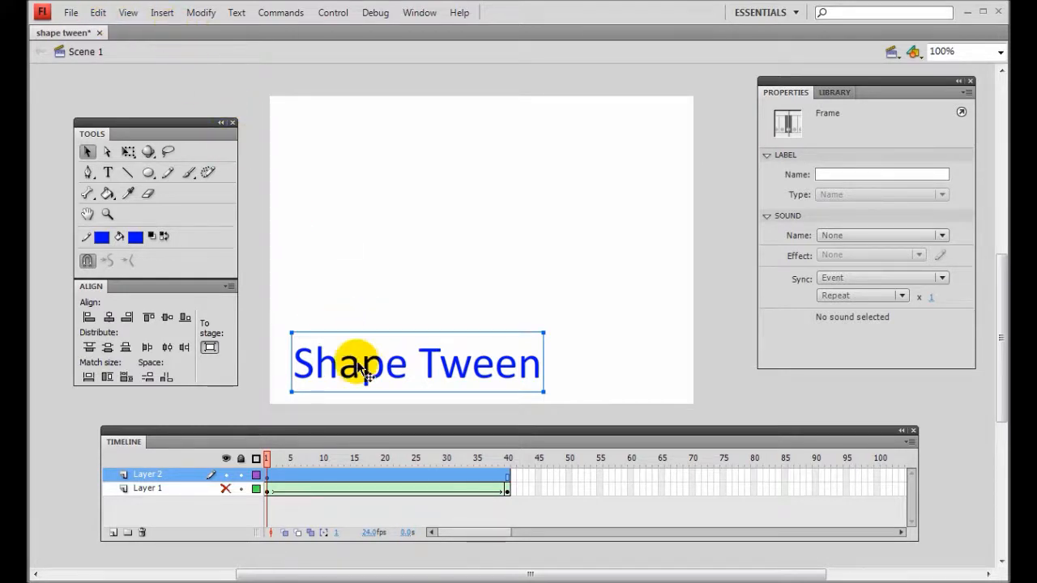
left_click(202, 14)
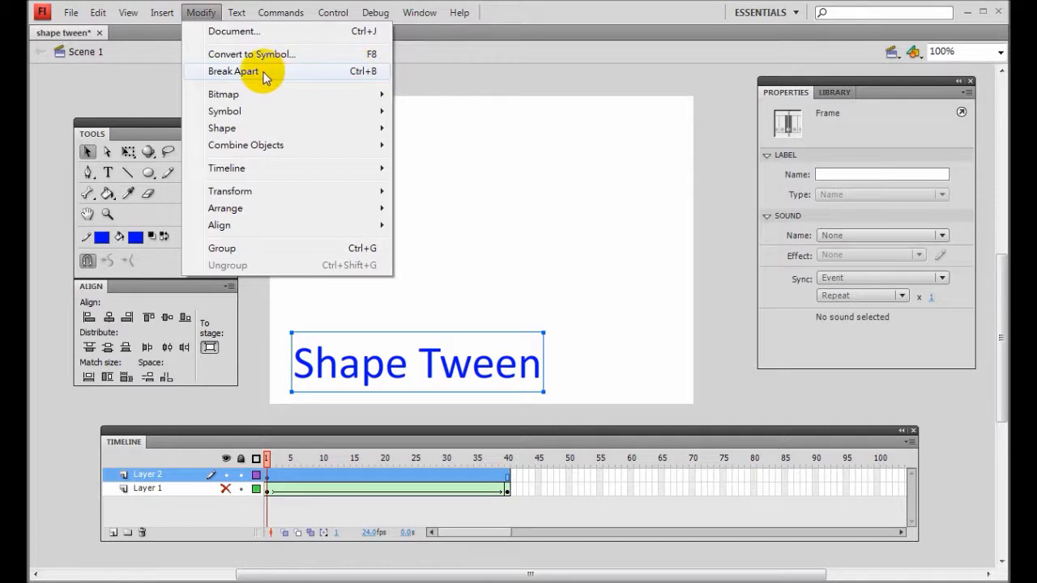
left_click(233, 71)
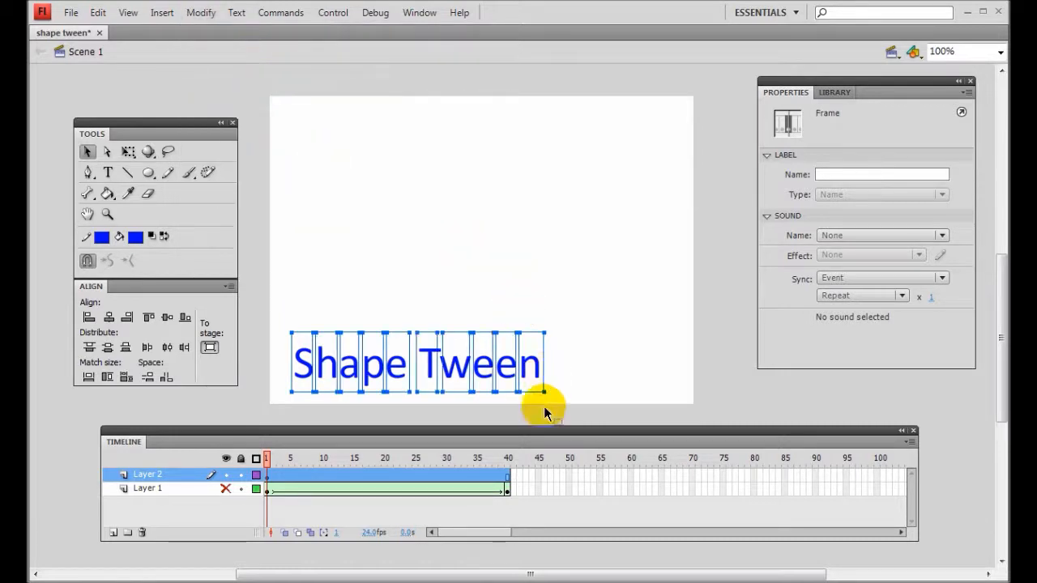
Move the individual letters of "Tween" apart so that they are scattered around their original line.
left_click(551, 370)
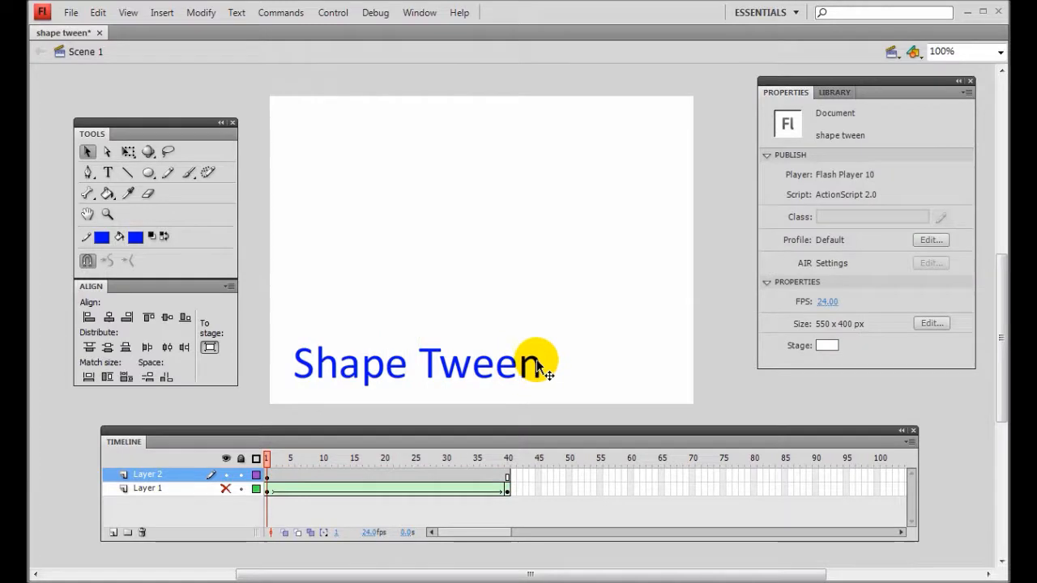
left_click(512, 366)
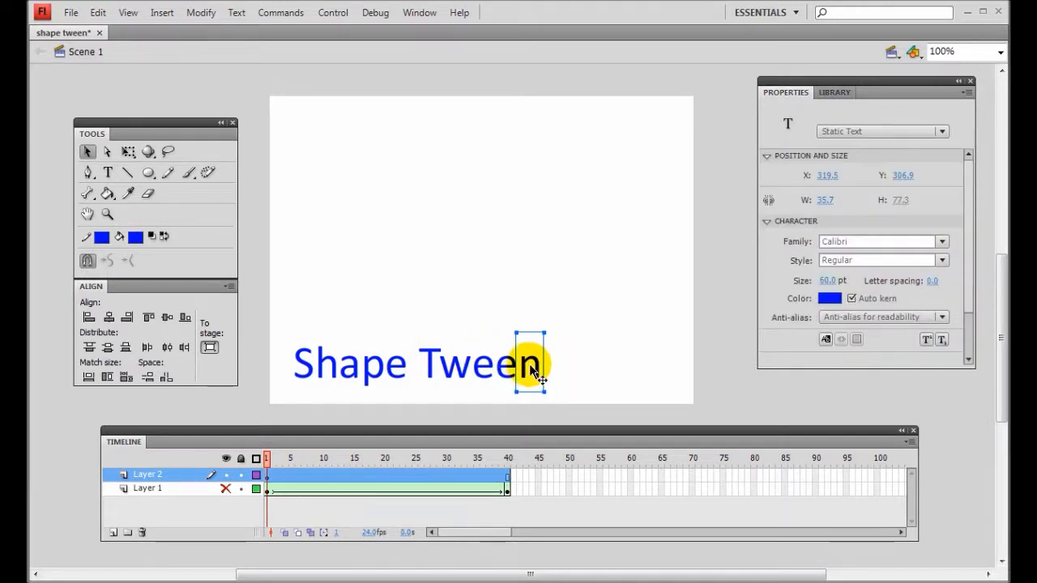
left_click_drag(537, 366, 574, 348)
left_click_drag(504, 378, 435, 295)
left_click_drag(470, 370, 492, 370)
left_click_drag(429, 373, 413, 357)
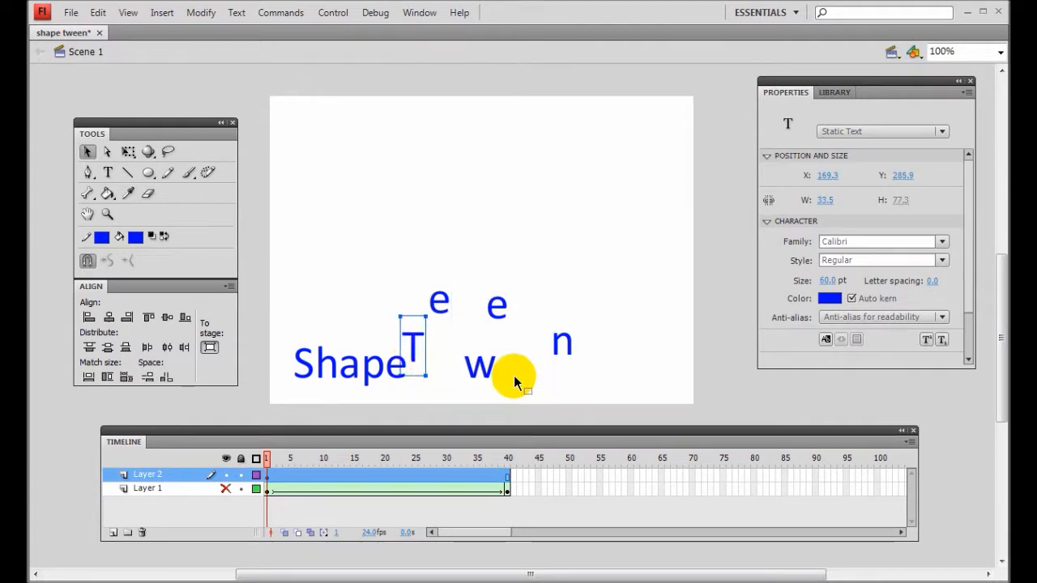
Undo the moves of the scattered letters of "Tween" on Layer 2, one after another.
key("ctrl+z")
key("ctrl+z")
key("ctrl+z")
key("ctrl+z")
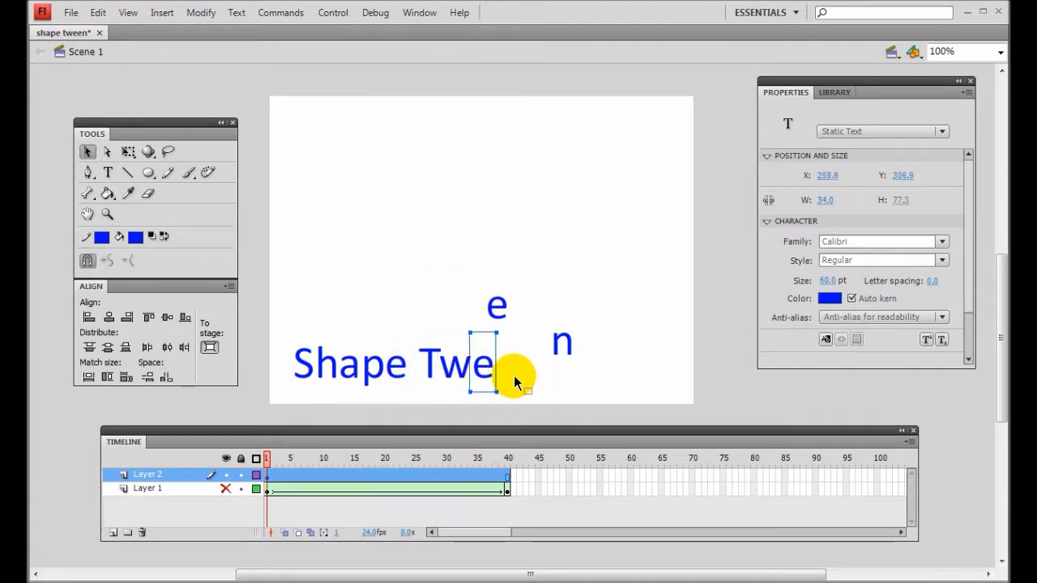
key("ctrl+z")
key("ctrl+z")
key("ctrl+z")
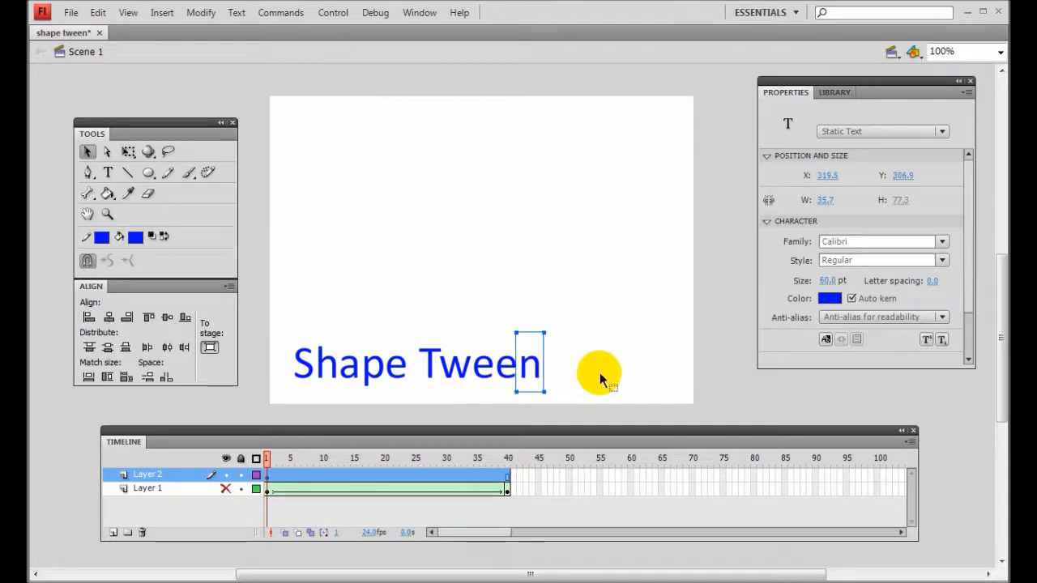
Select all the separate letters of "Shape Tween" and break them apart a second time into plain shapes.
left_click(604, 366)
left_click_drag(580, 400, 274, 304)
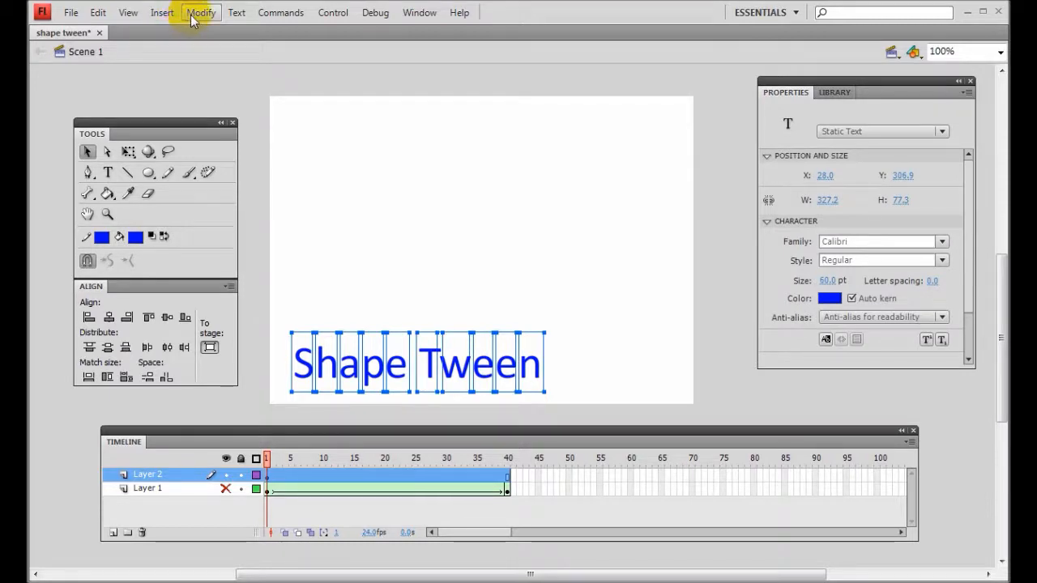
left_click(194, 14)
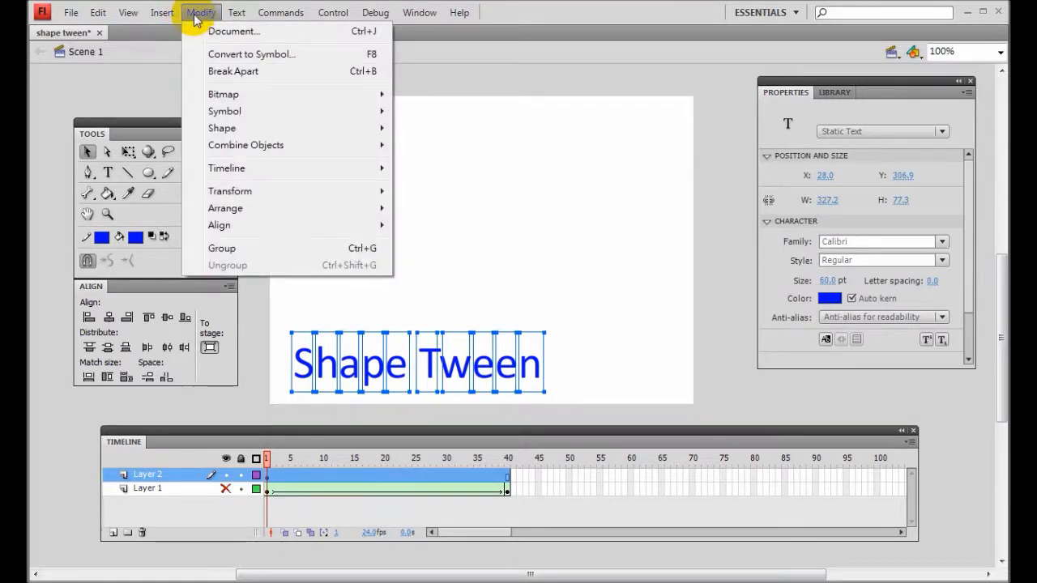
left_click(227, 71)
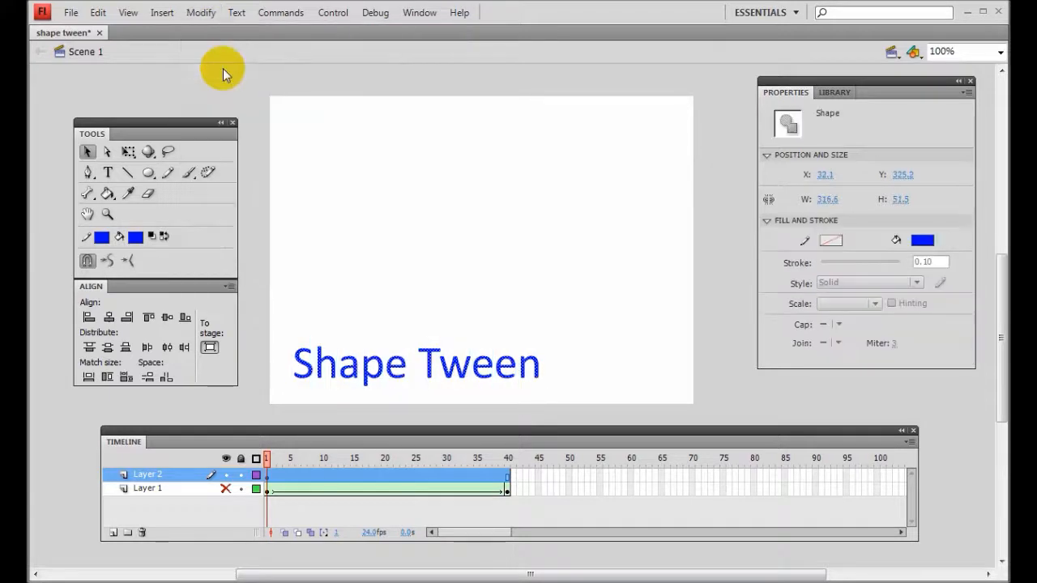
left_click(441, 265)
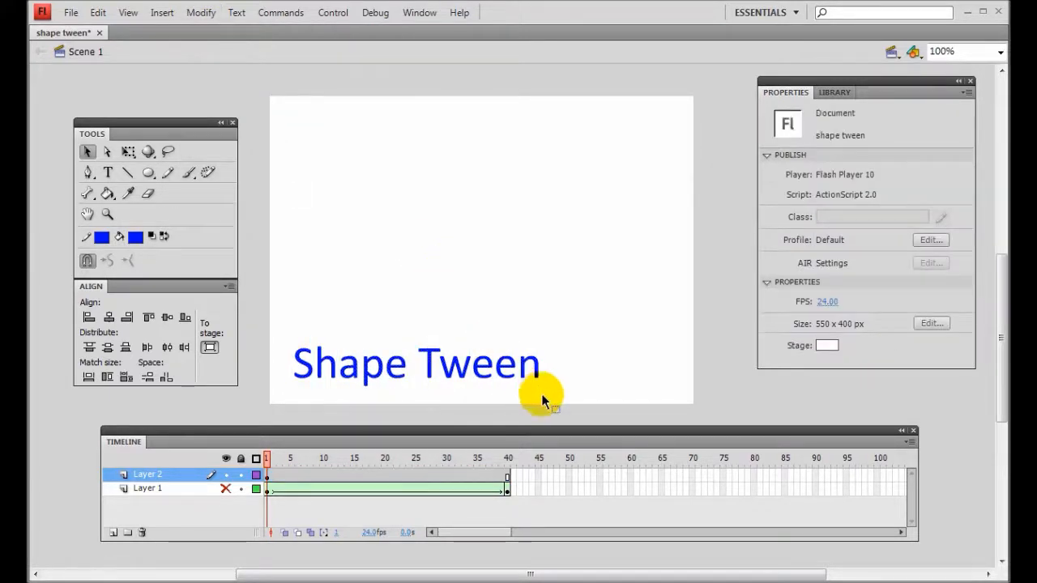
Create a shape tween on Layer 2 from the broken-apart "Shape Tween" lettering.
left_click(300, 359)
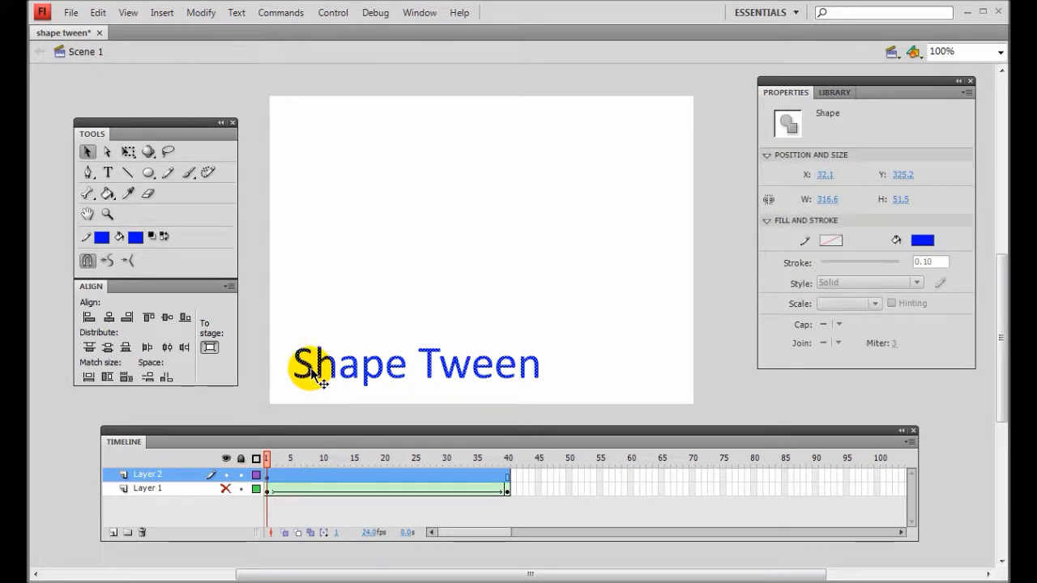
left_click(430, 328)
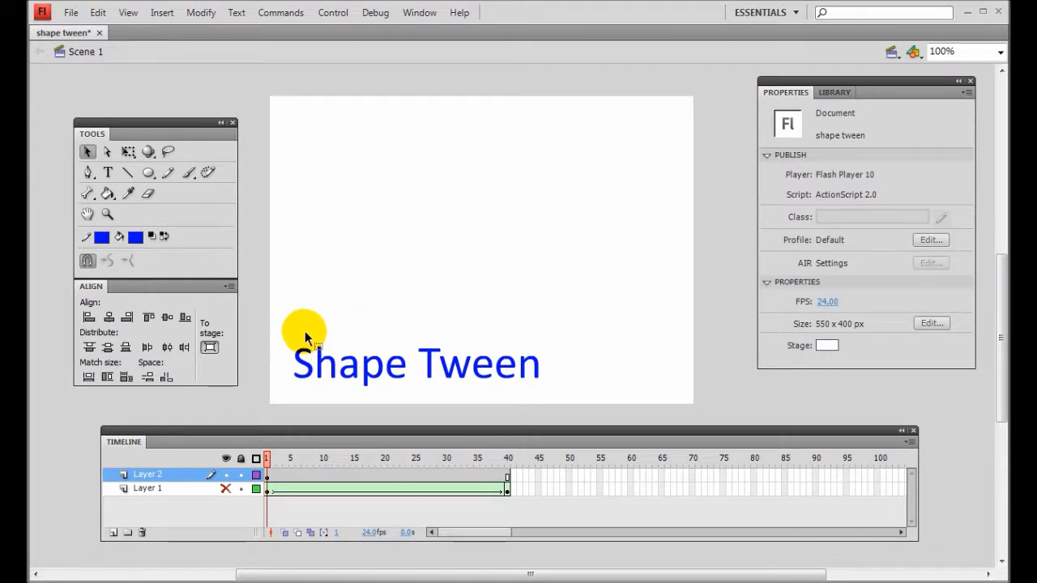
left_click_drag(280, 328, 555, 389)
right_click(488, 359)
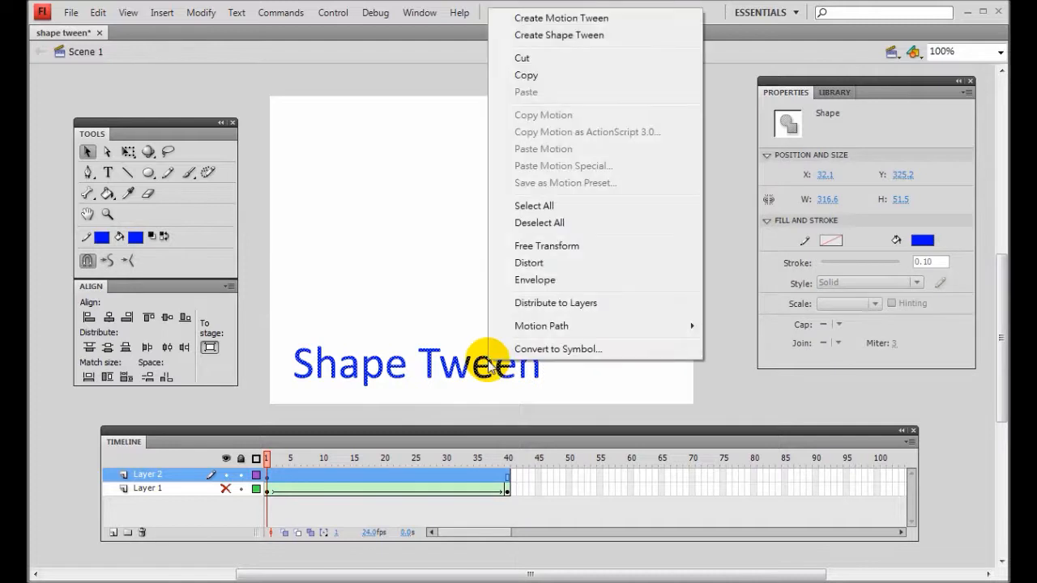
left_click(574, 39)
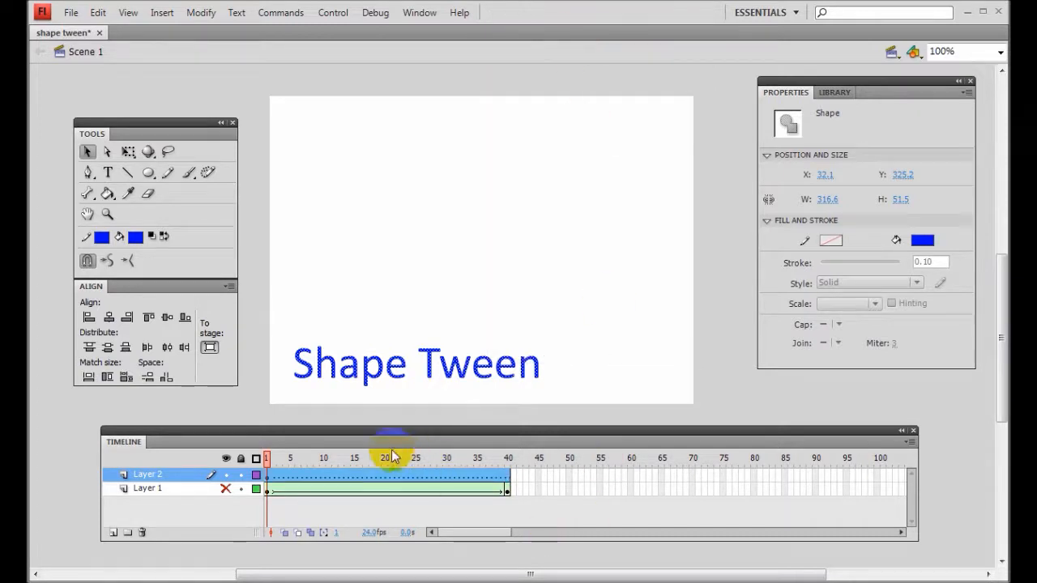
left_click(457, 476)
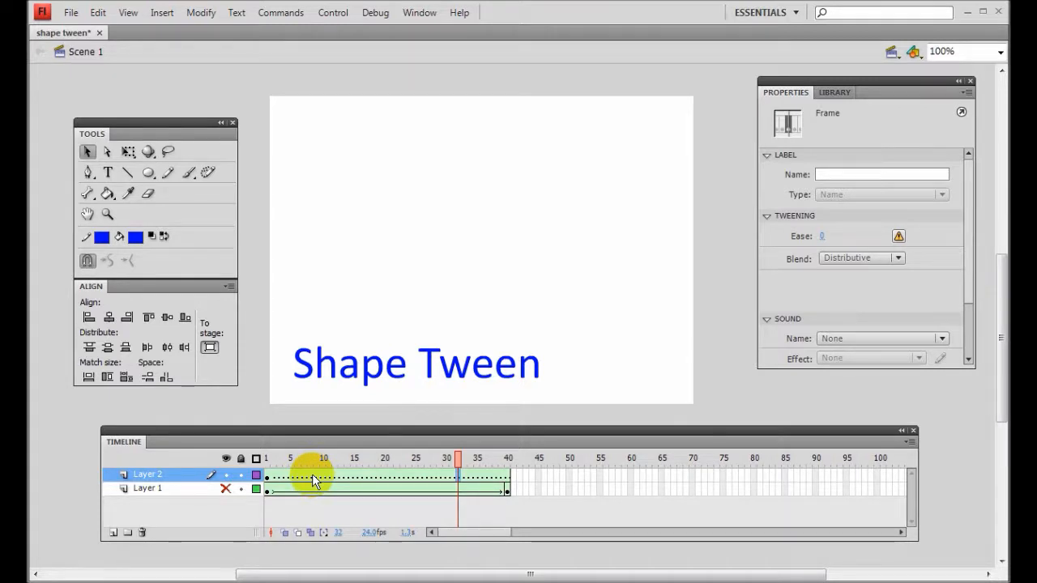
Insert a keyframe at frame 40 of Layer 2 and delete the "Shape Tween" lettering from it.
left_click(508, 478)
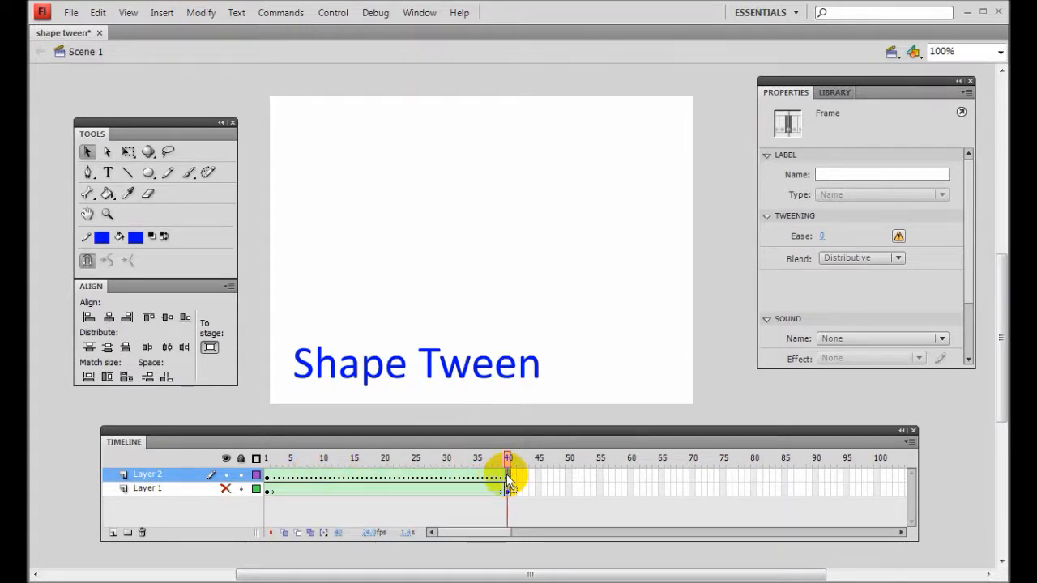
right_click(508, 480)
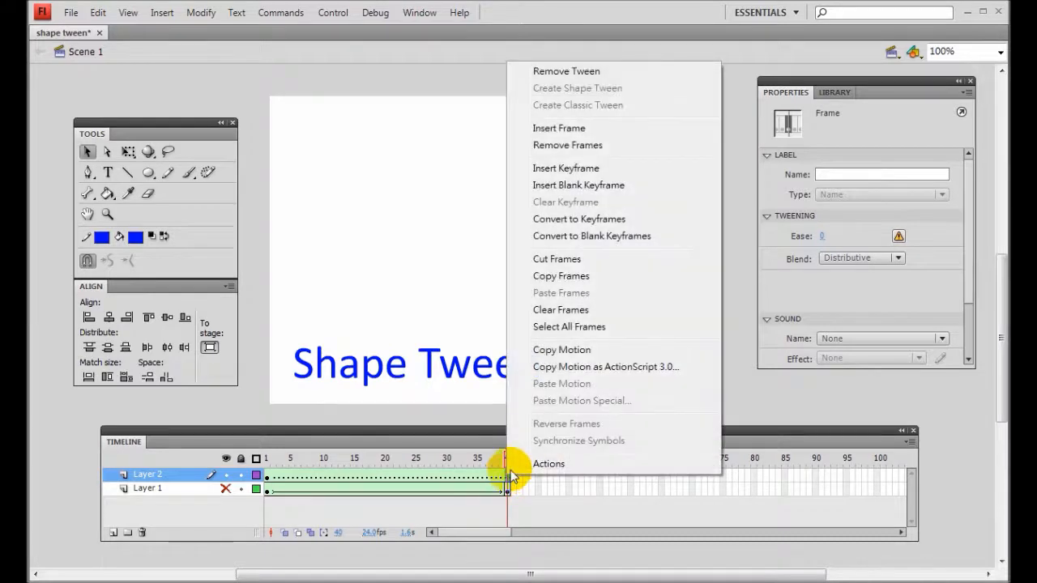
left_click(583, 168)
left_click(575, 345)
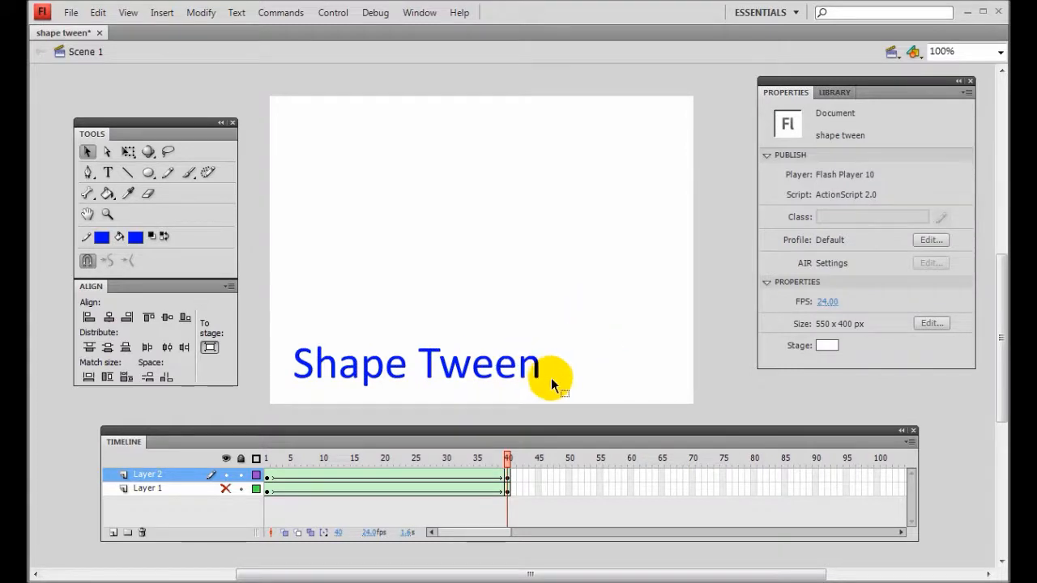
left_click_drag(551, 387, 276, 335)
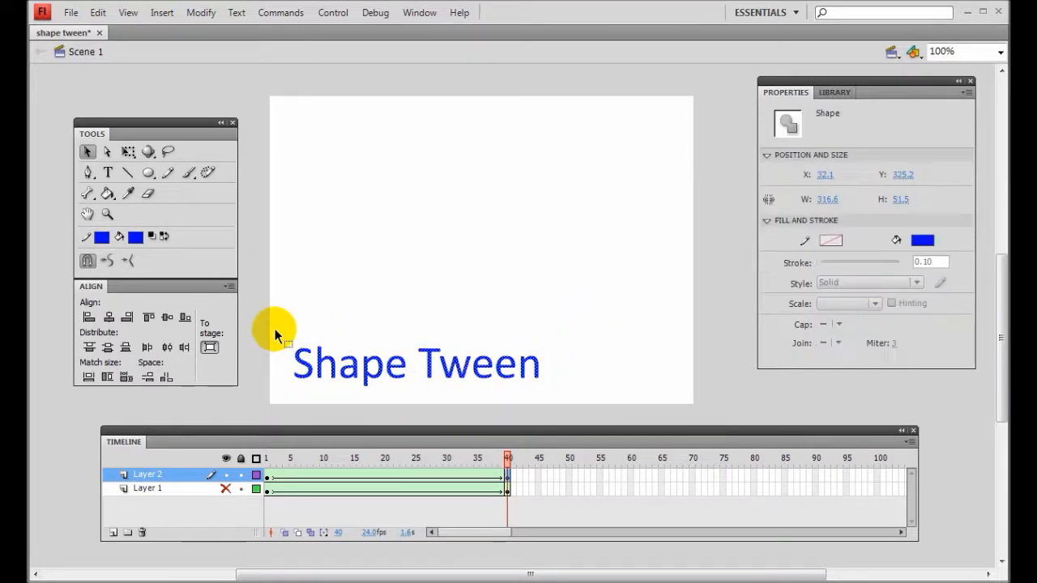
key("Delete")
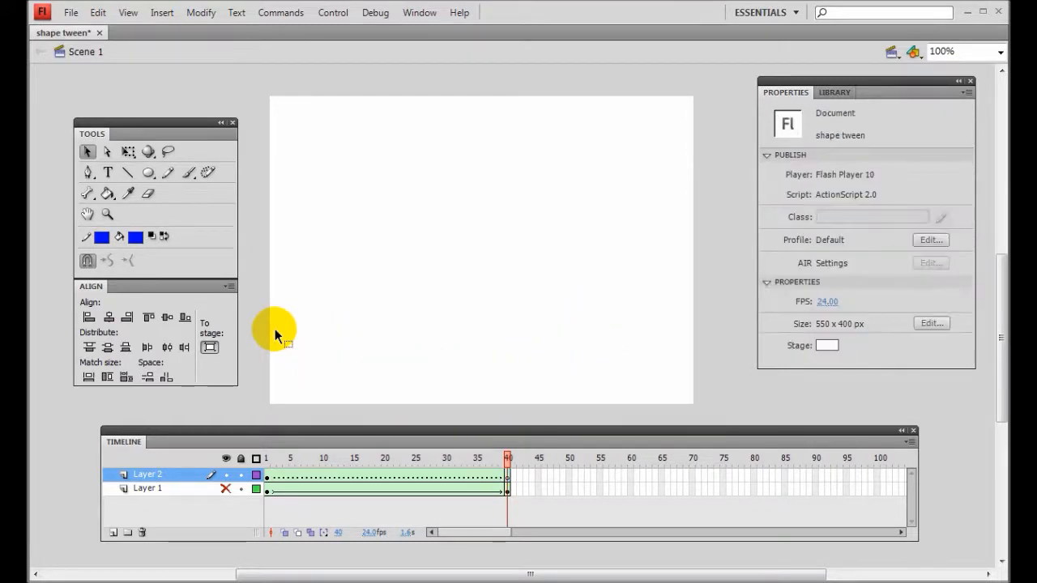
Draw a blue square about 116 px wide near the stage's lower right in frame 40 and play the tween.
left_click(149, 174)
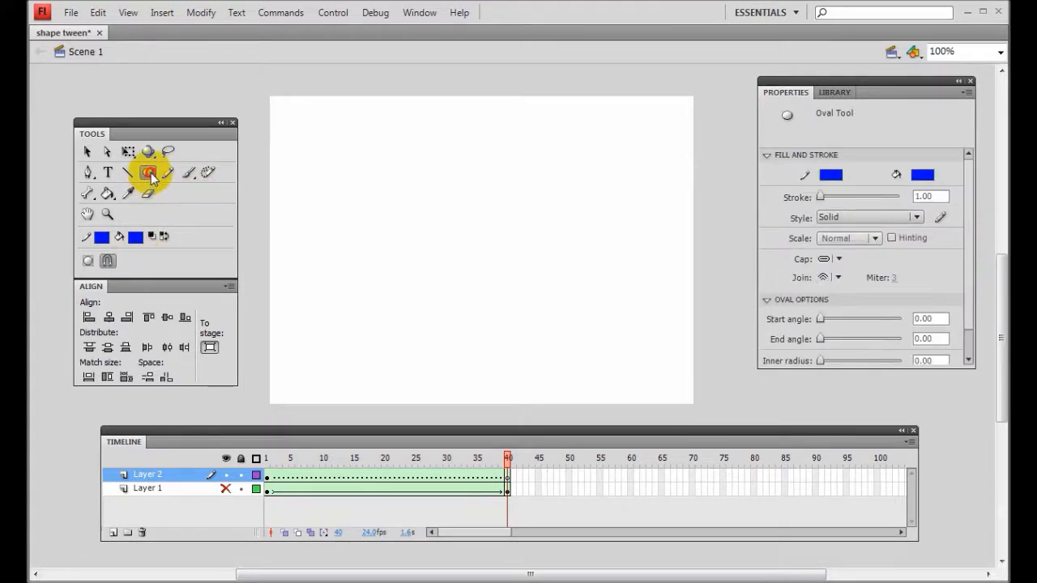
left_click(148, 173)
left_click(195, 174)
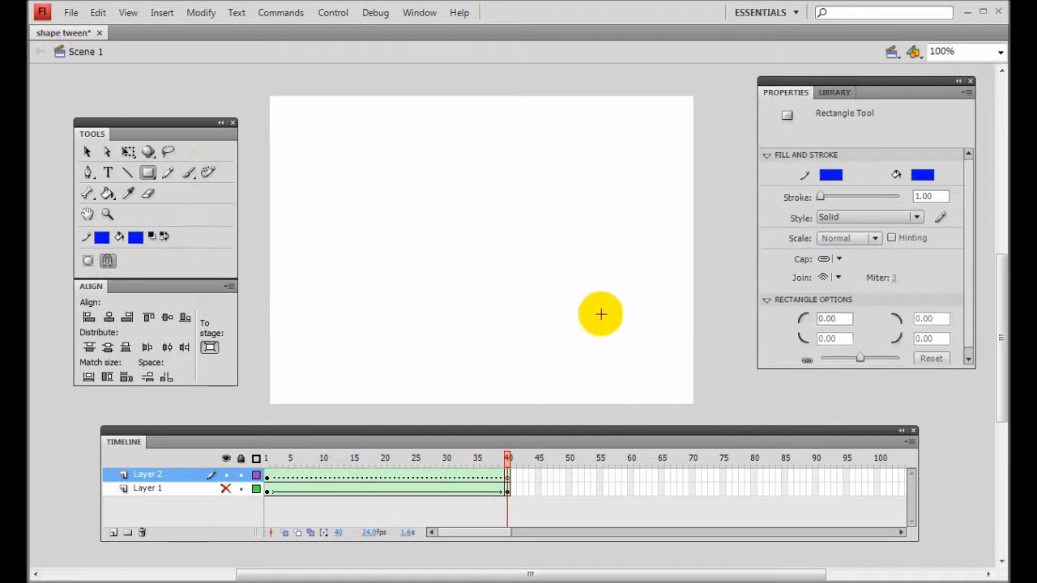
left_click_drag(548, 286, 638, 375)
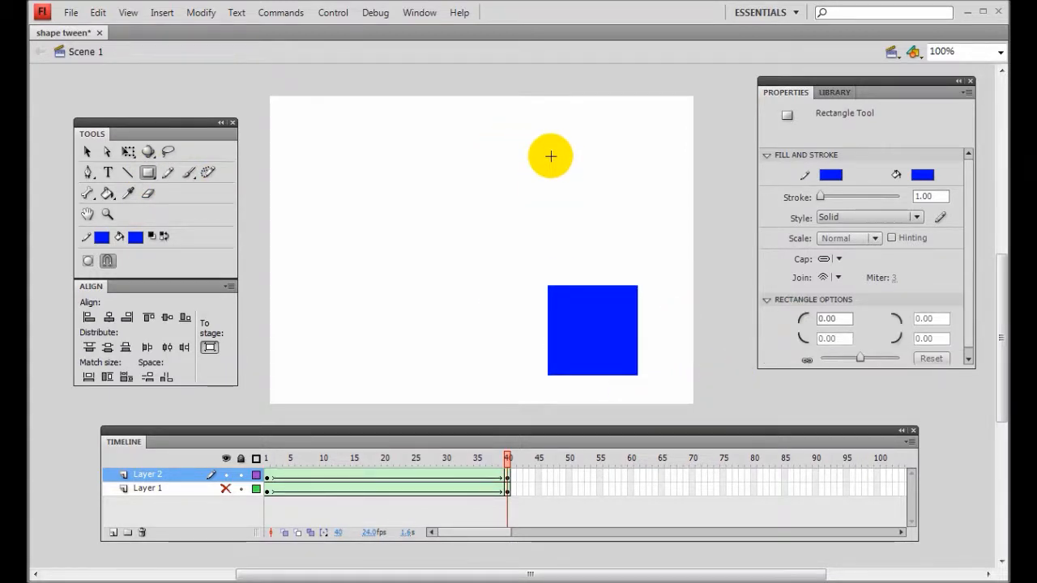
key("Return")
key("Return")
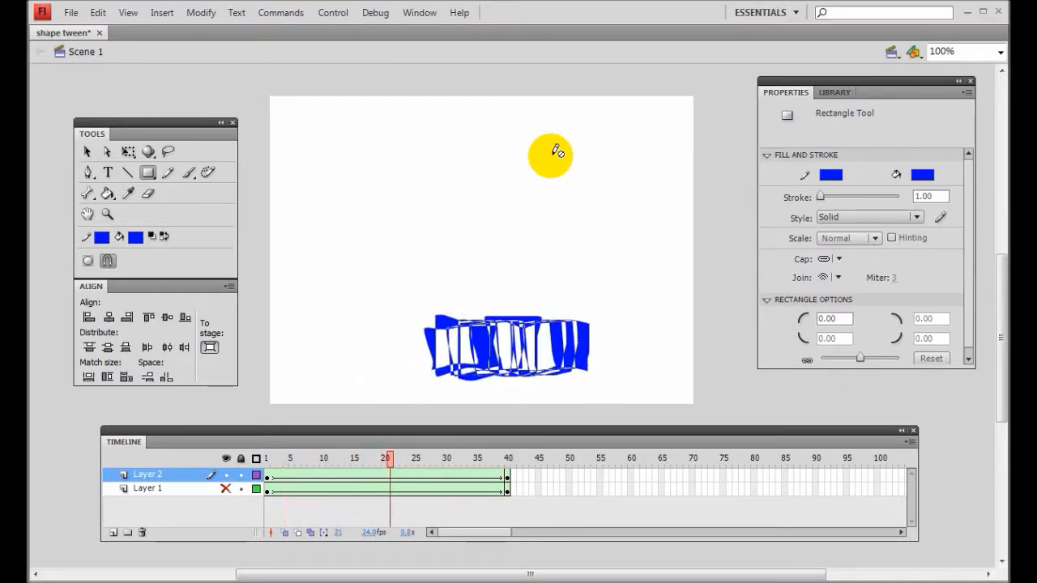
key("Return")
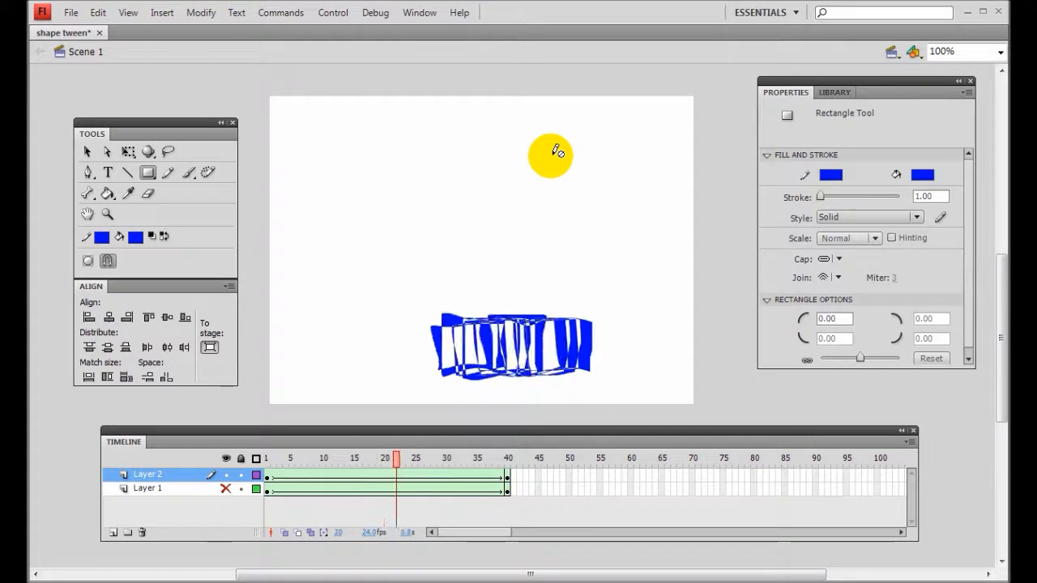
Delete the blue square, including its outline, from frame 40 of Layer 2.
key("v")
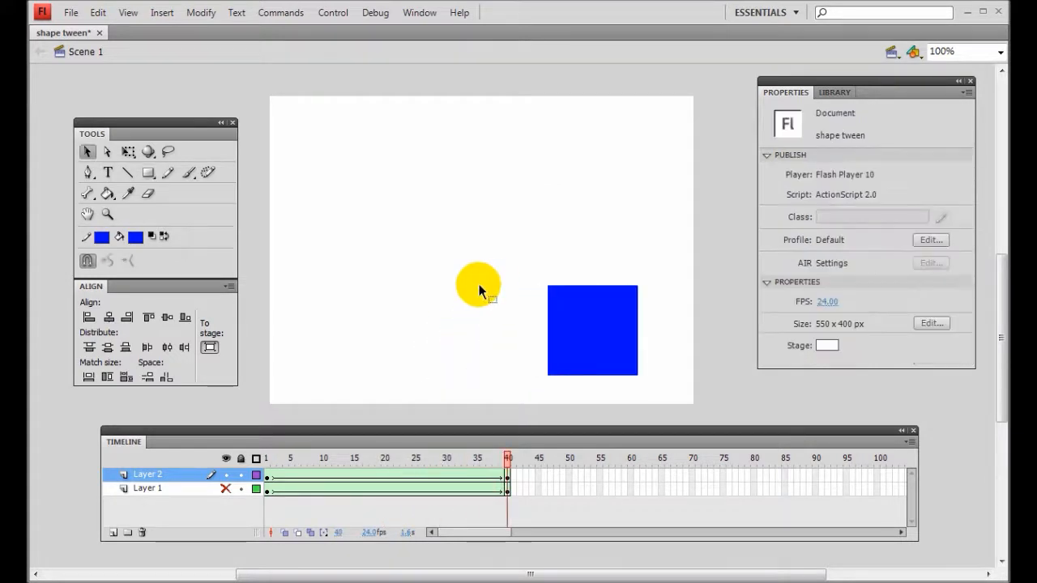
left_click_drag(502, 258, 667, 396)
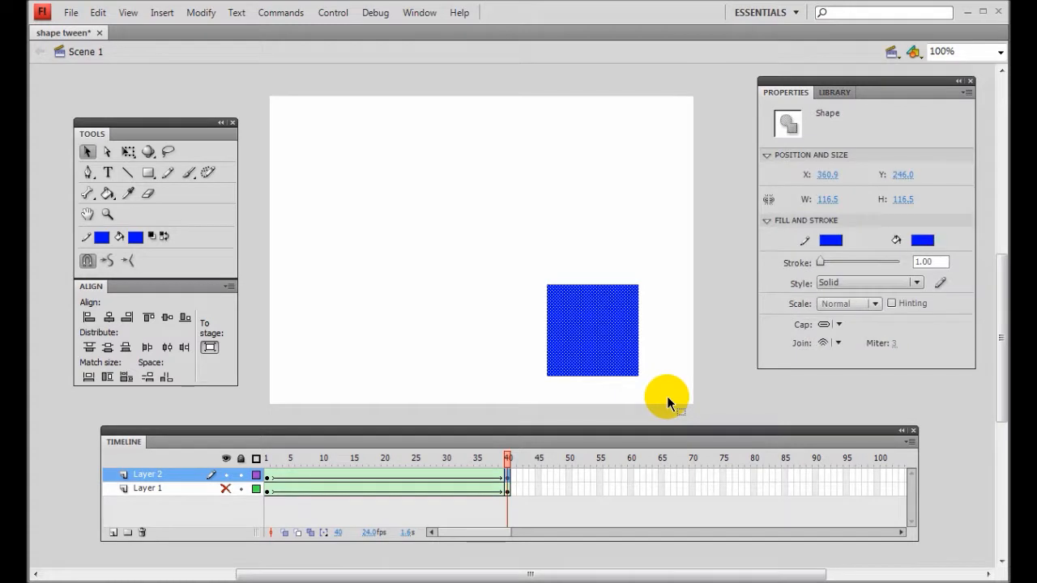
key("Delete")
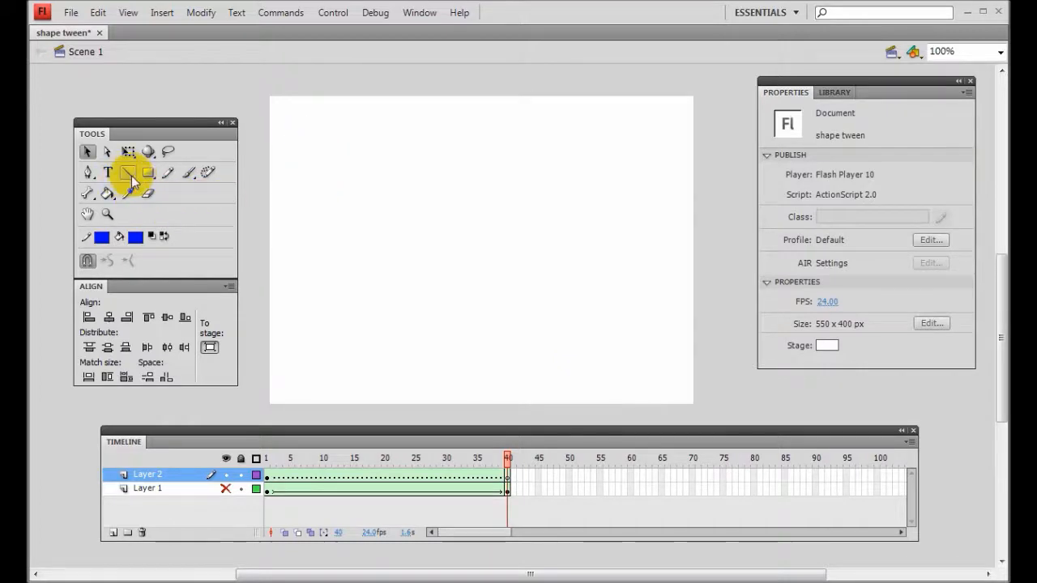
Add the static text "Break Apart Twice" in frame 40 of Layer 2 and move it fully inside the stage's lower edge.
left_click(107, 172)
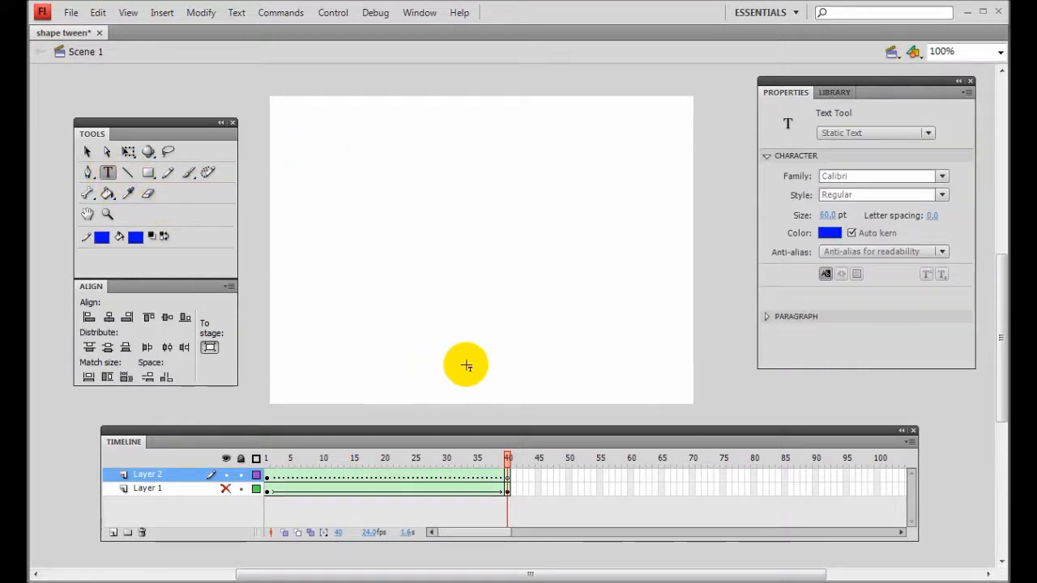
left_click(423, 369)
type("B")
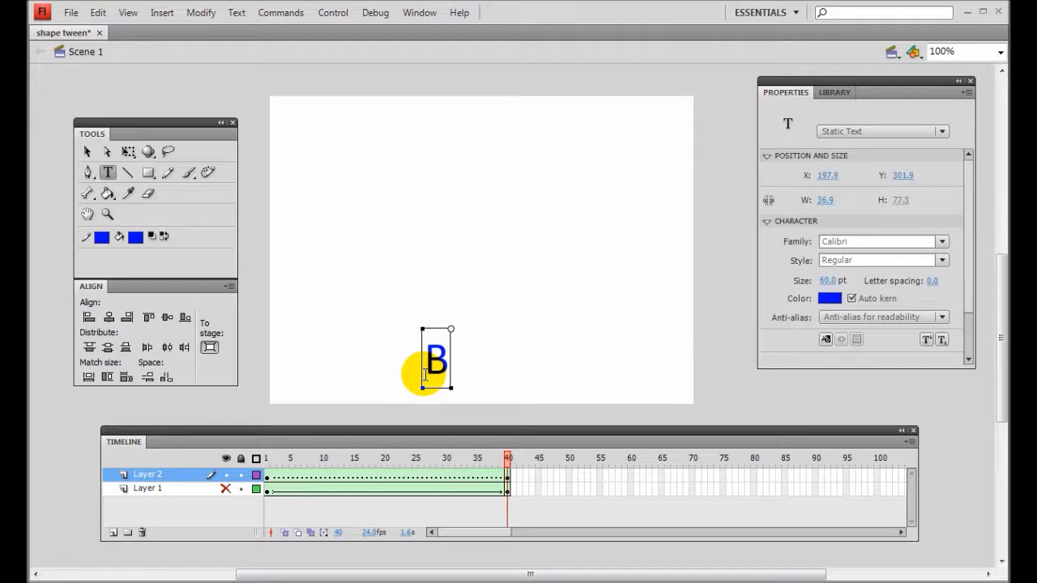
type("reak Apa")
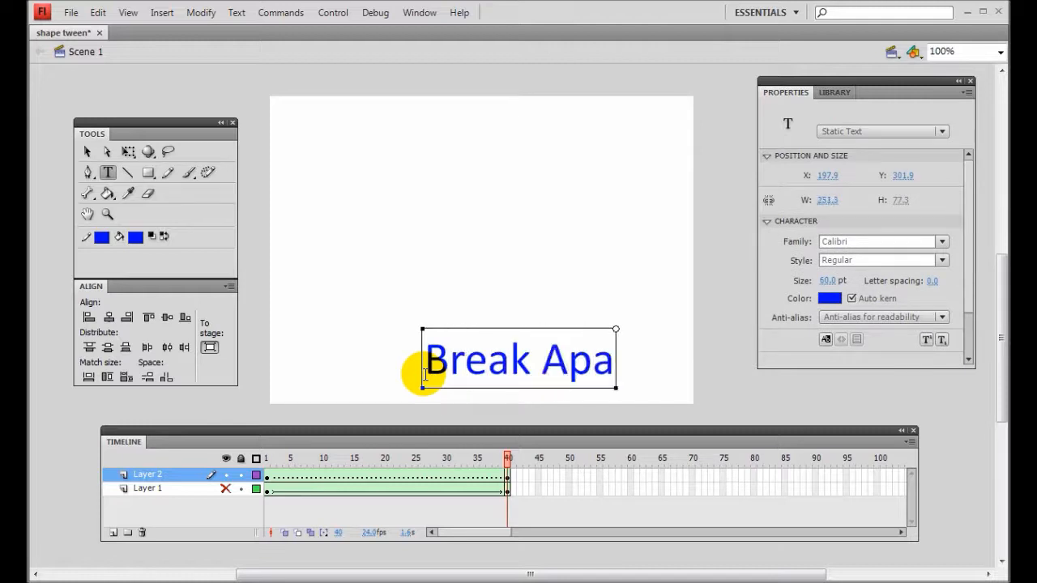
type("rt Twice")
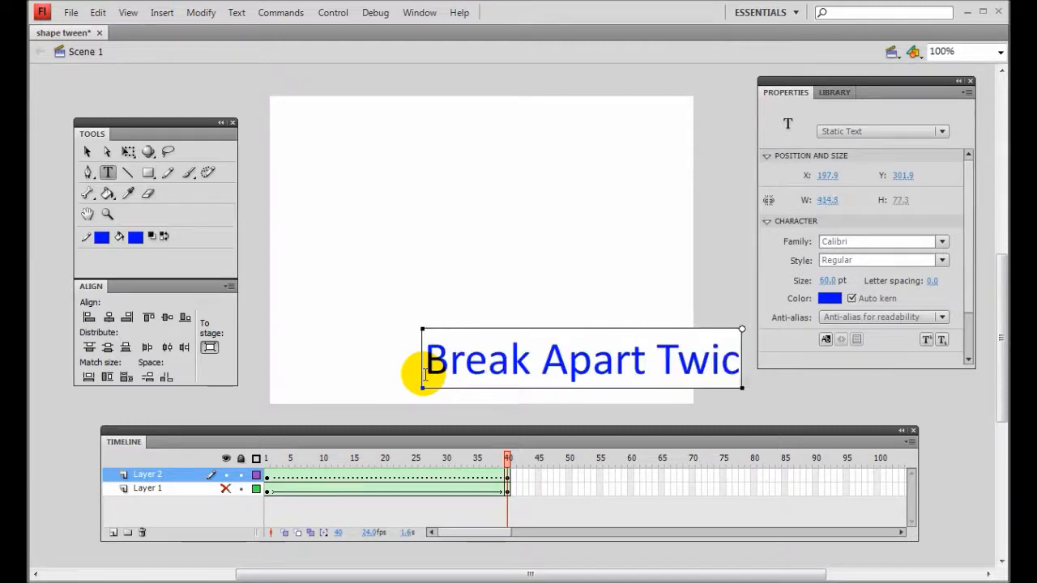
left_click(90, 153)
left_click_drag(551, 357, 476, 362)
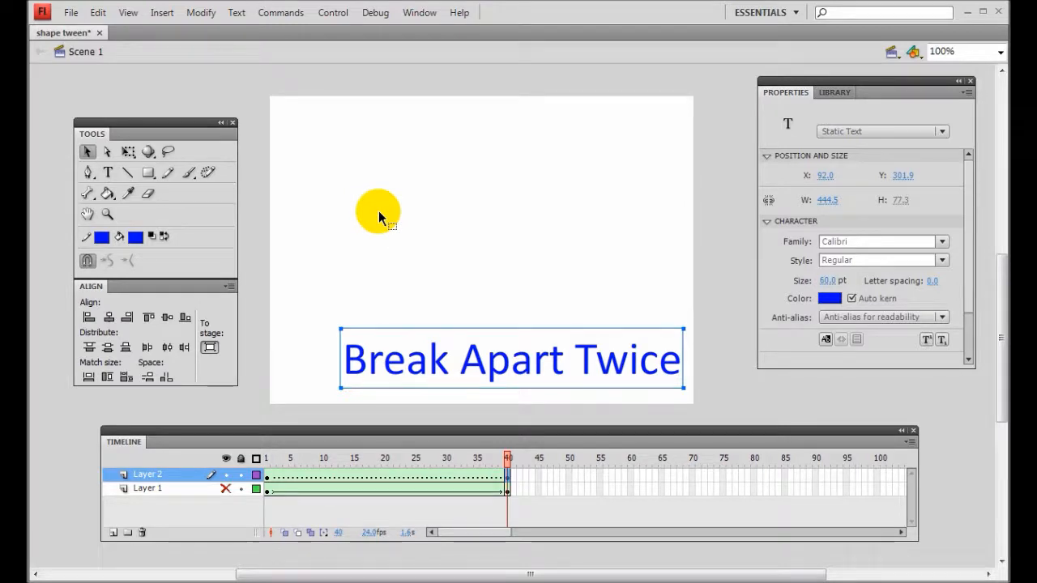
Break the "Break Apart Twice" text apart twice into plain shapes and play the tween.
left_click(203, 12)
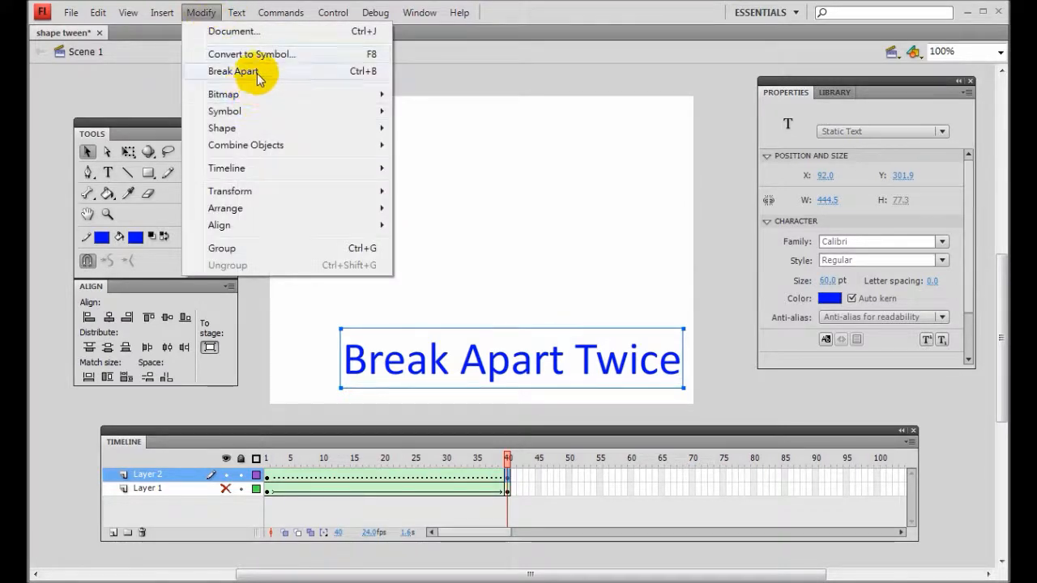
left_click(256, 73)
left_click(203, 13)
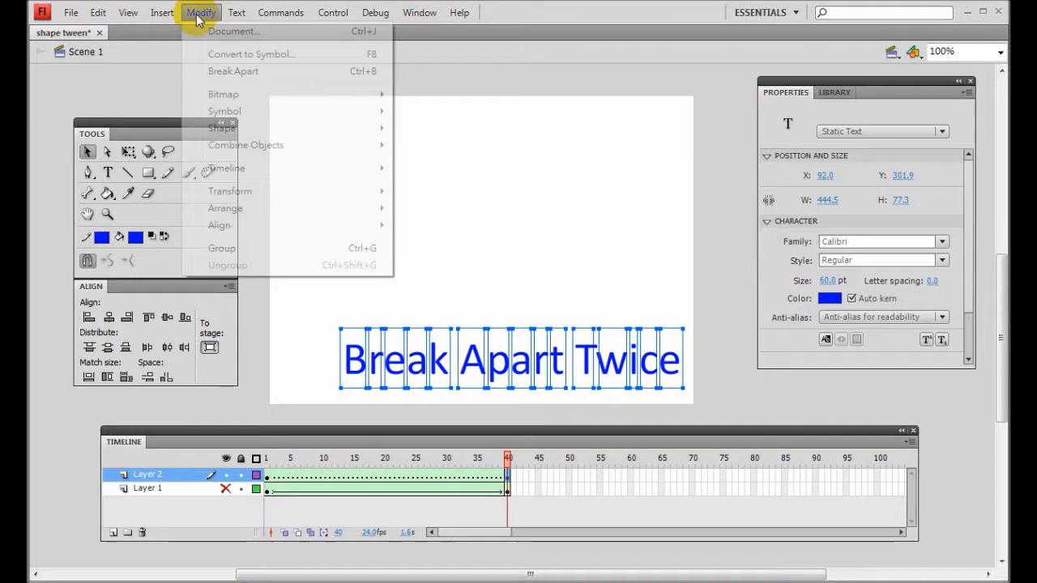
left_click(245, 72)
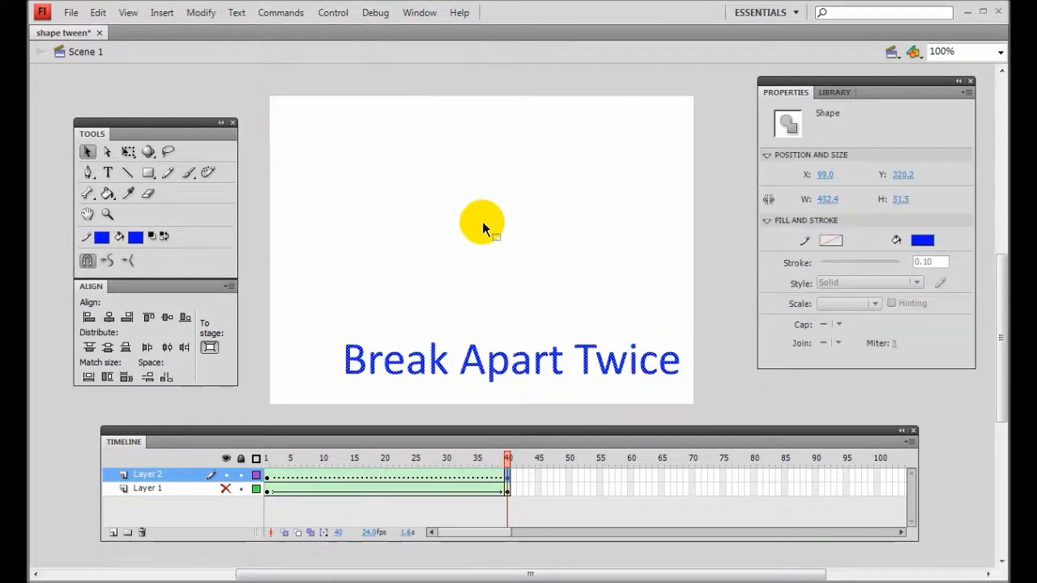
left_click(483, 221)
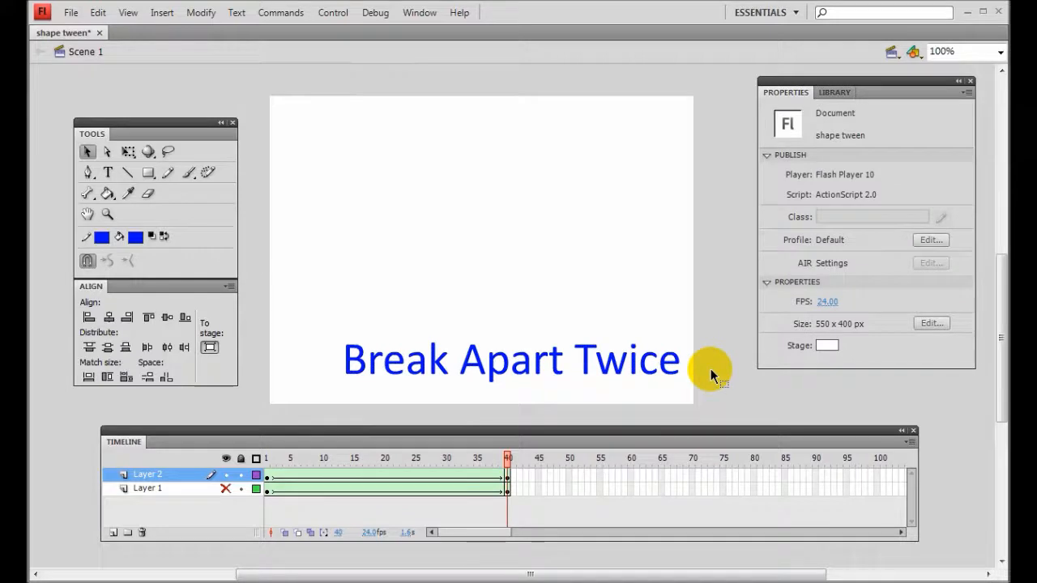
key("Return")
key("Return")
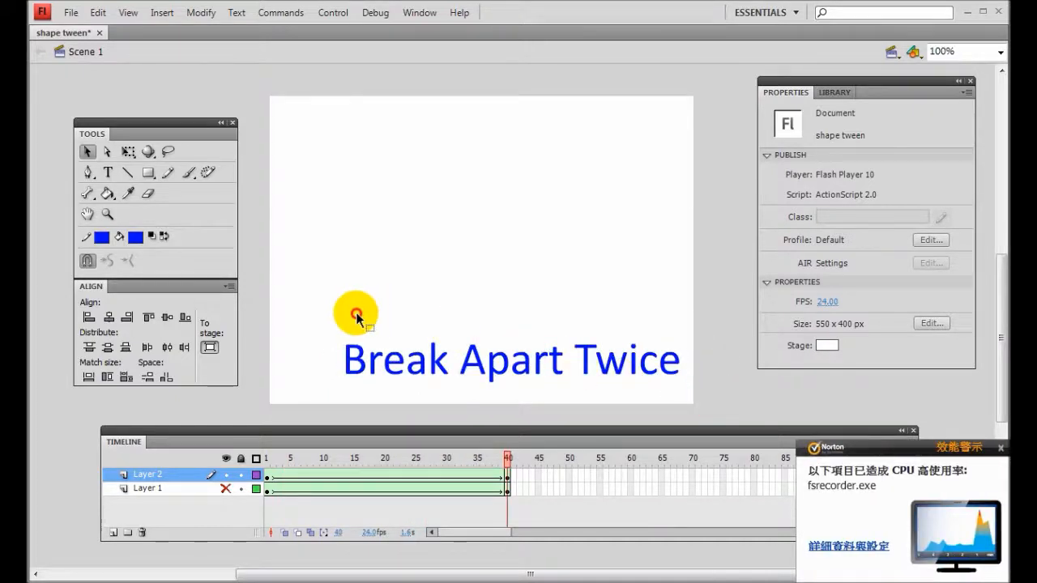
Change the fill of the "Break Apart Twice" lettering in frame 40 to red and play the tween.
left_click_drag(355, 312, 308, 296)
left_click(134, 236)
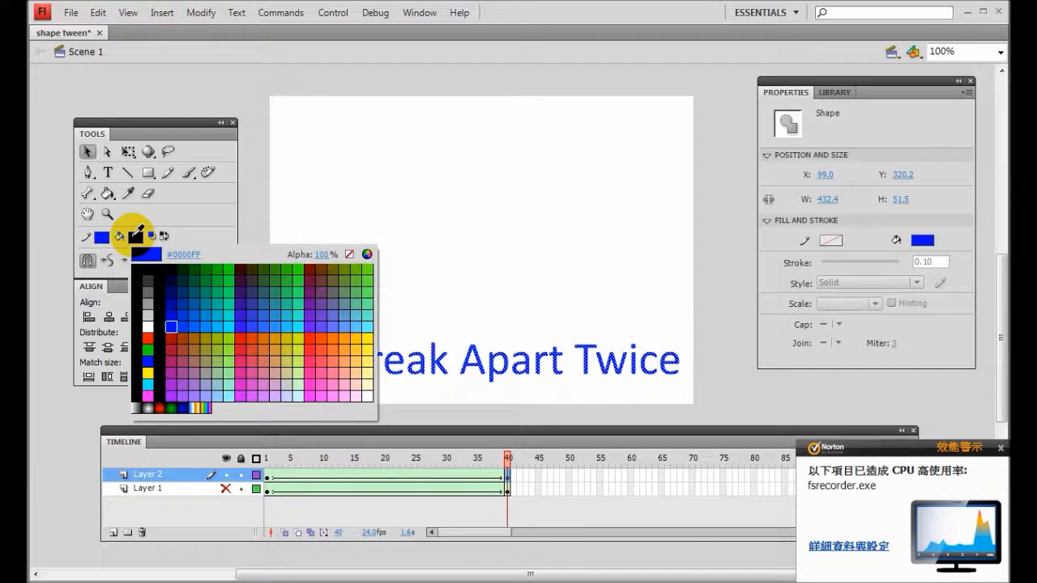
left_click(147, 338)
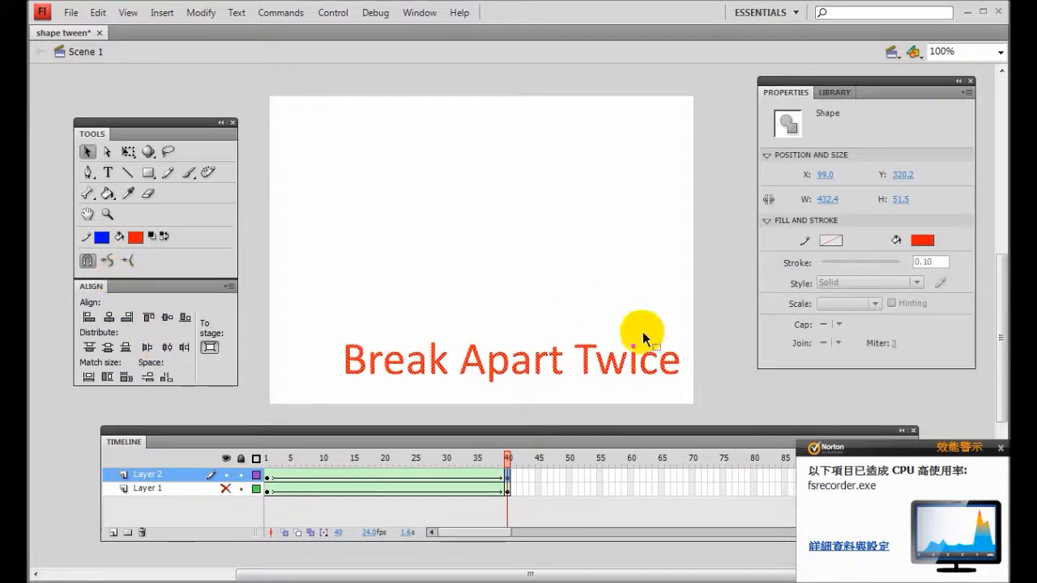
left_click(748, 369)
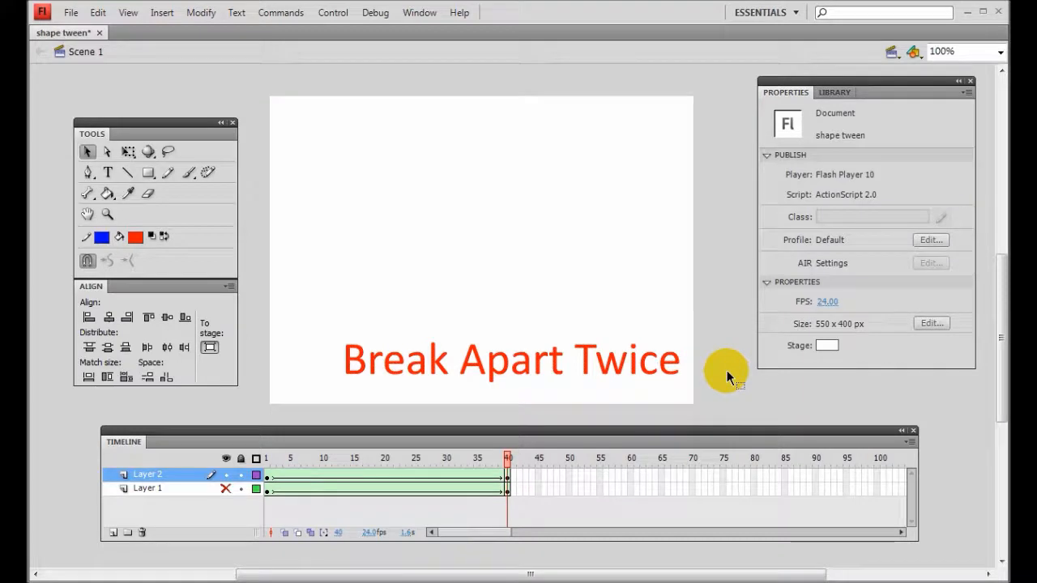
key("Return")
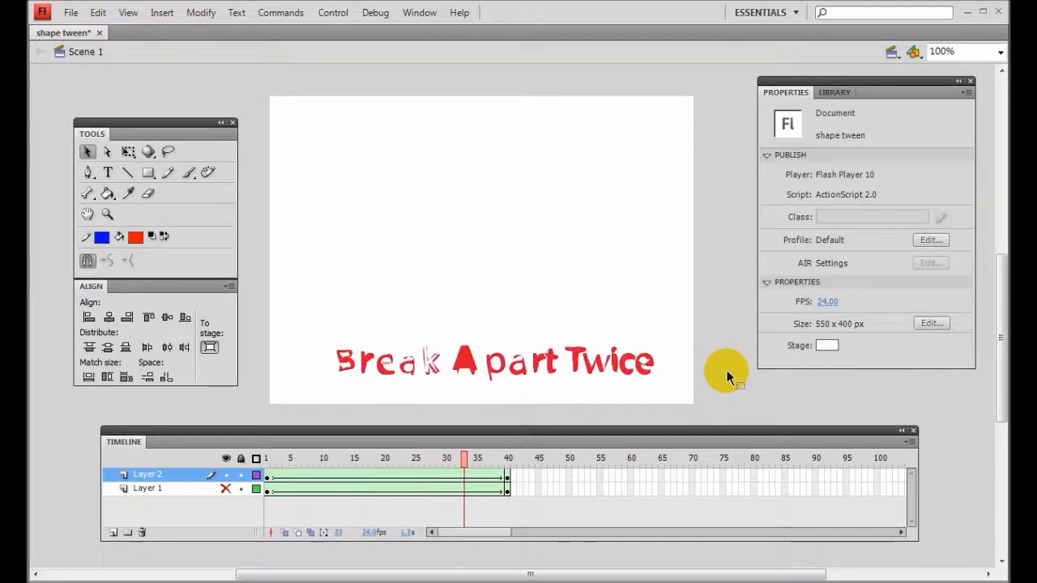